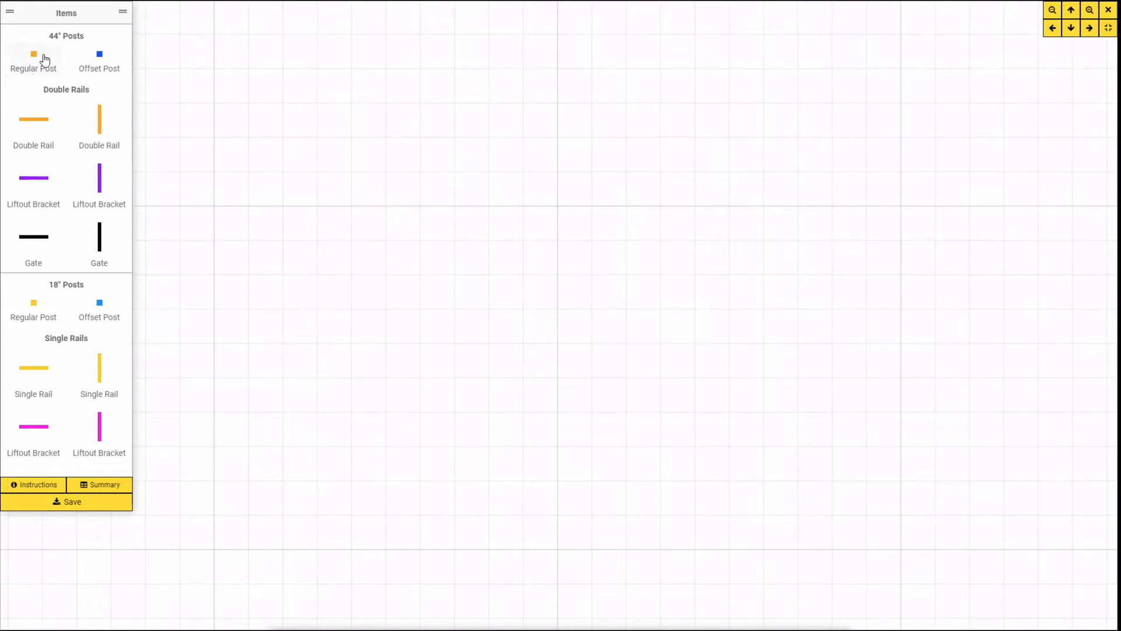
Place a regular 44" post in the upper-left area of the grid and reposition it slightly lower and to the left.
drag(33, 57, 276, 165)
click(275, 164)
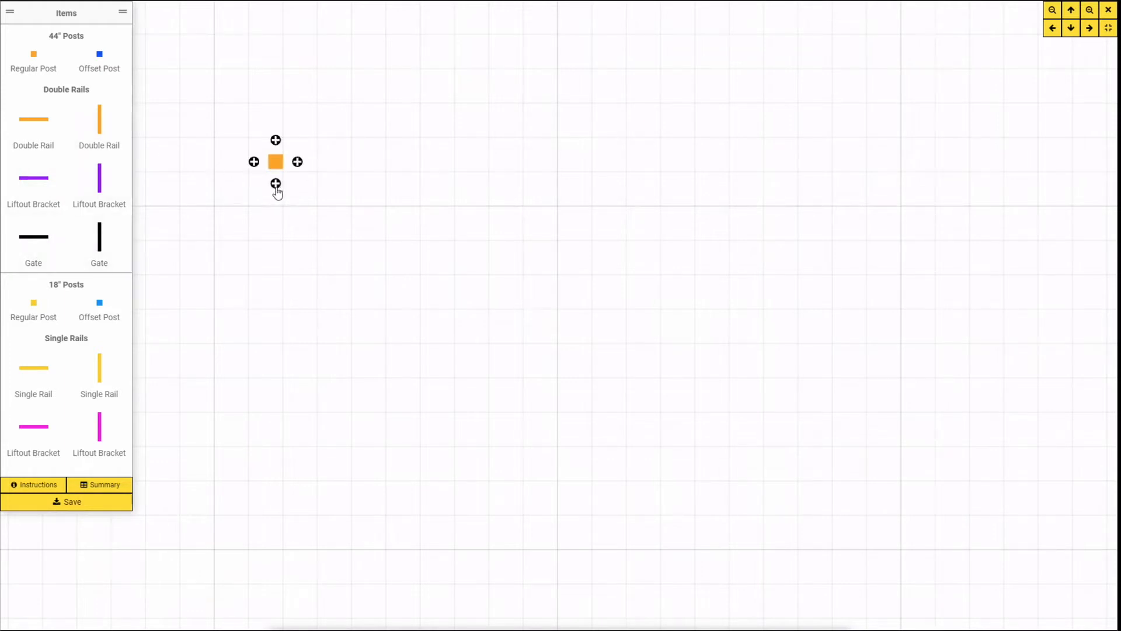
drag(275, 164, 245, 174)
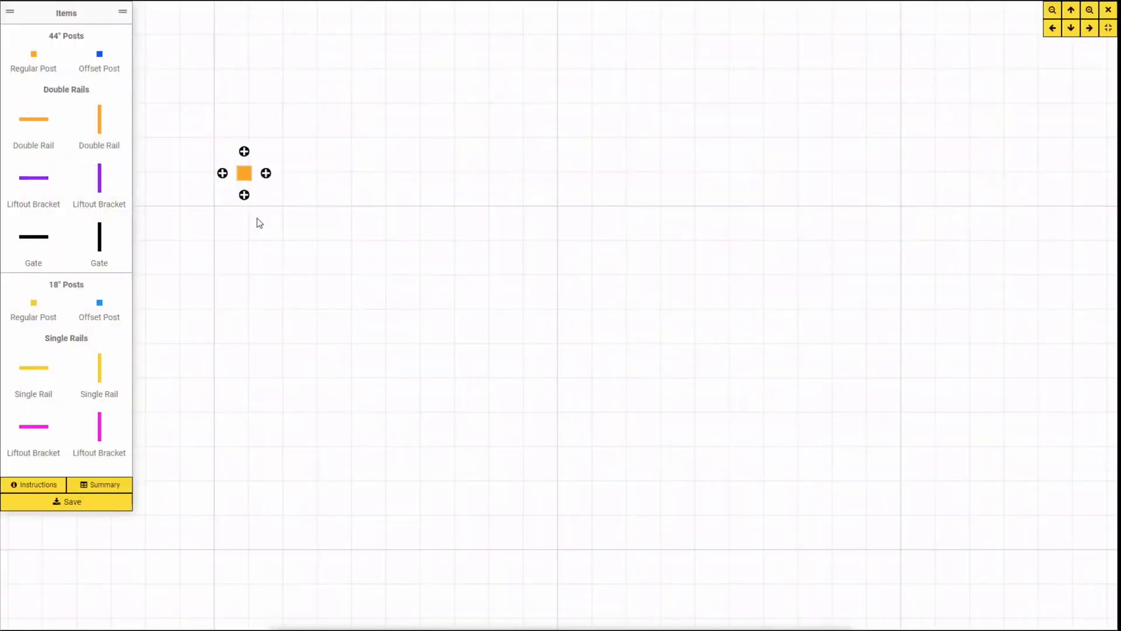
click(255, 219)
Attach a horizontal double rail to the post, extend it to 8', and add a post at its free end.
drag(34, 119, 274, 183)
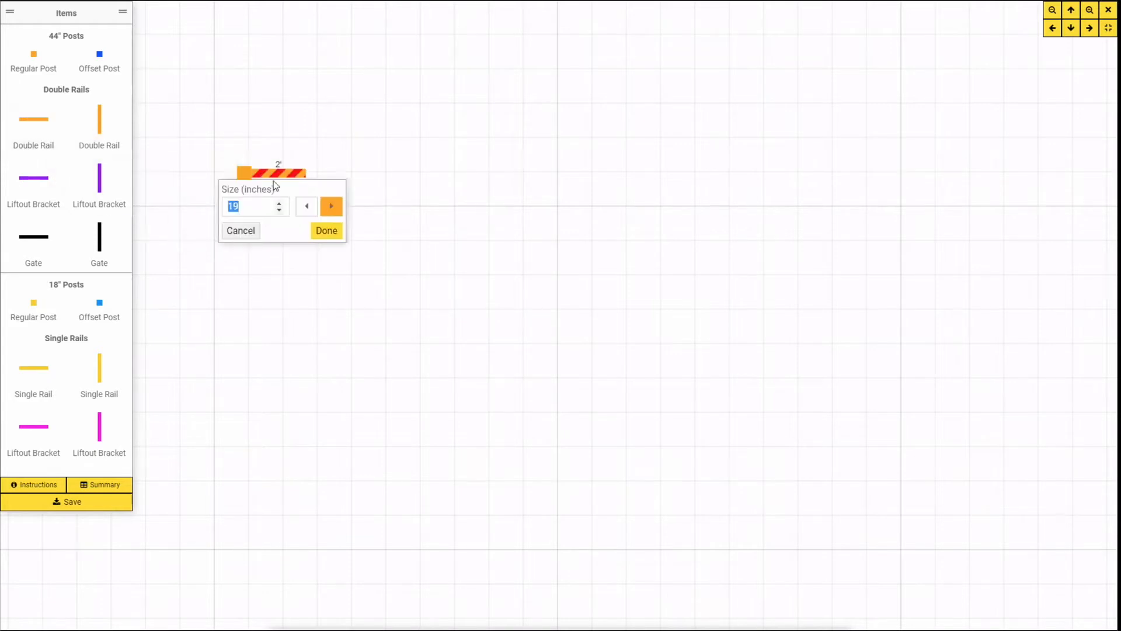
click(320, 231)
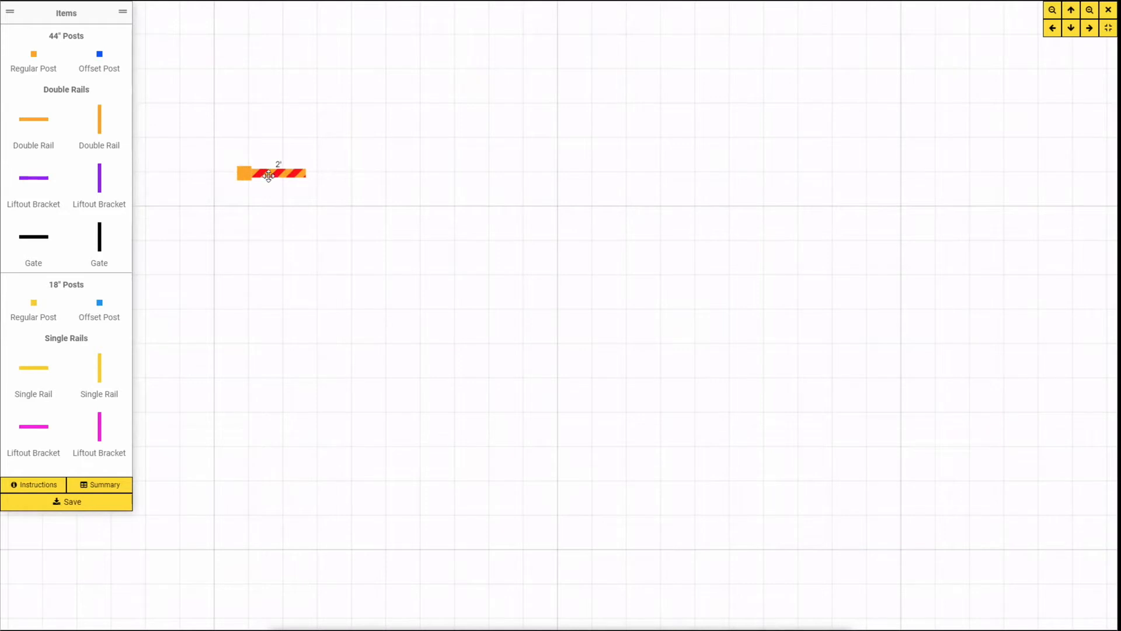
click(303, 173)
drag(306, 174, 511, 172)
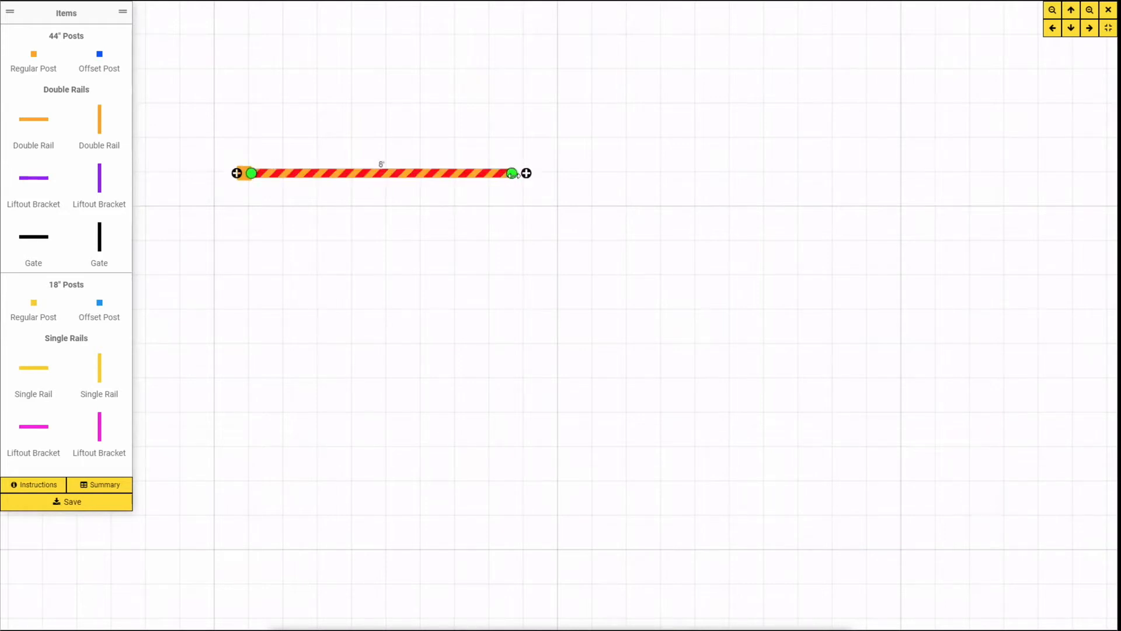
click(528, 173)
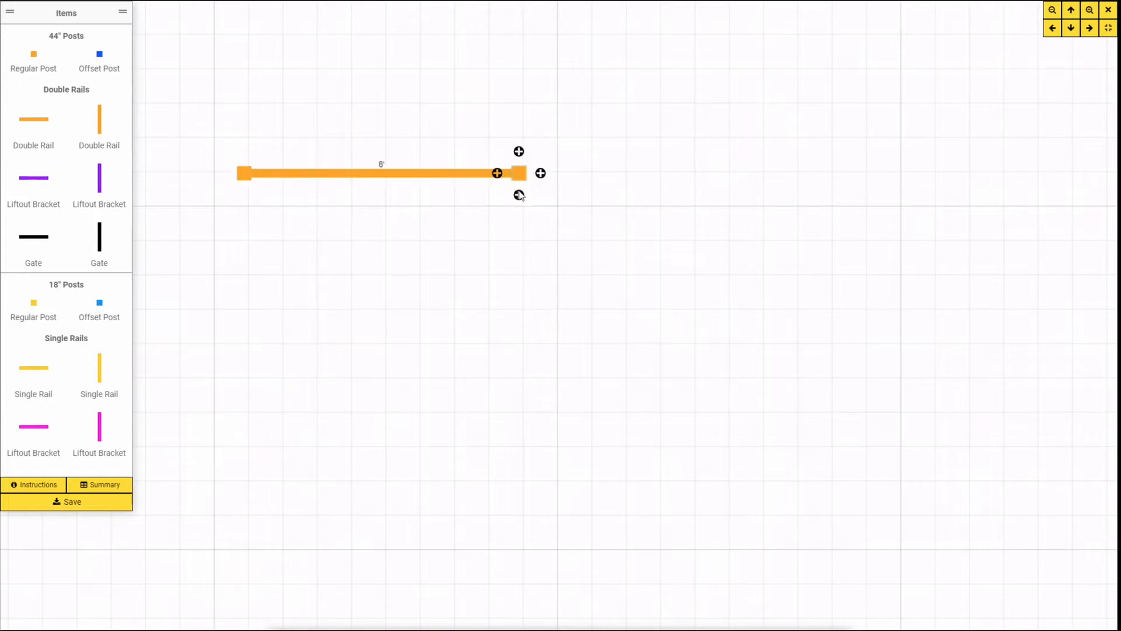
click(451, 220)
Place another regular 44" post below the first run and extend a 10' horizontal double rail from it, ending with a post.
drag(24, 57, 244, 267)
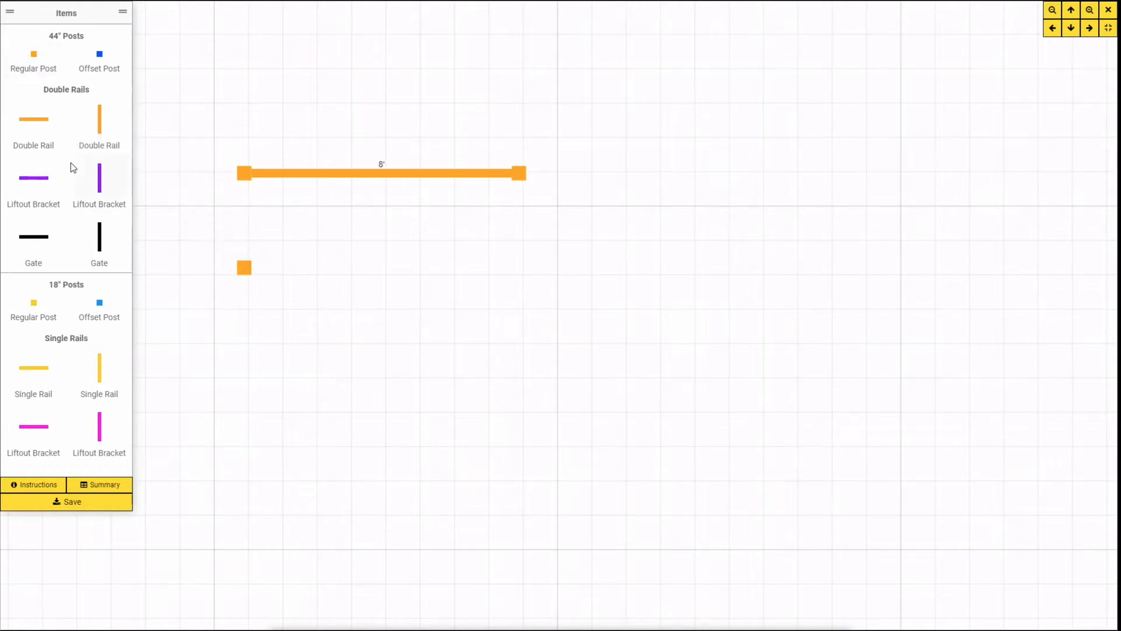
click(244, 268)
click(266, 268)
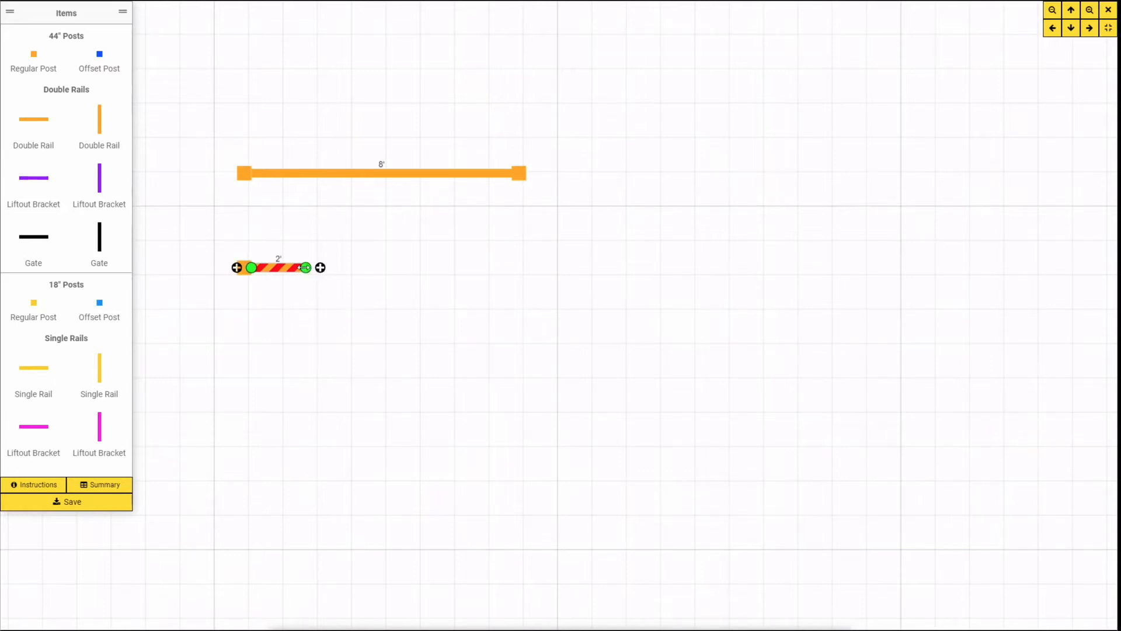
drag(305, 268, 580, 267)
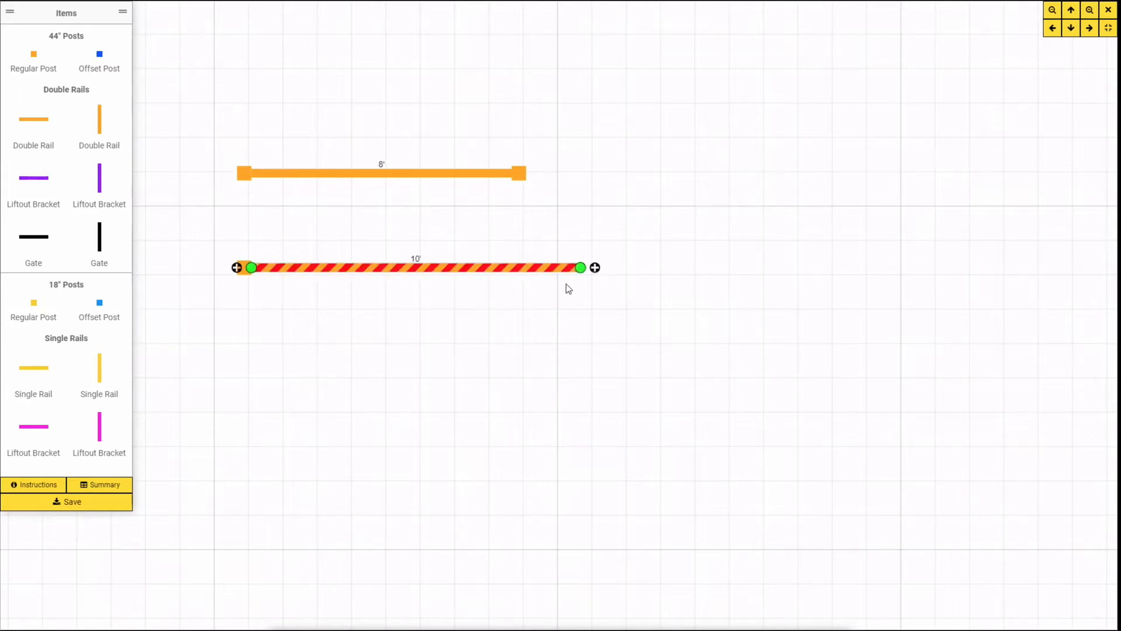
click(594, 268)
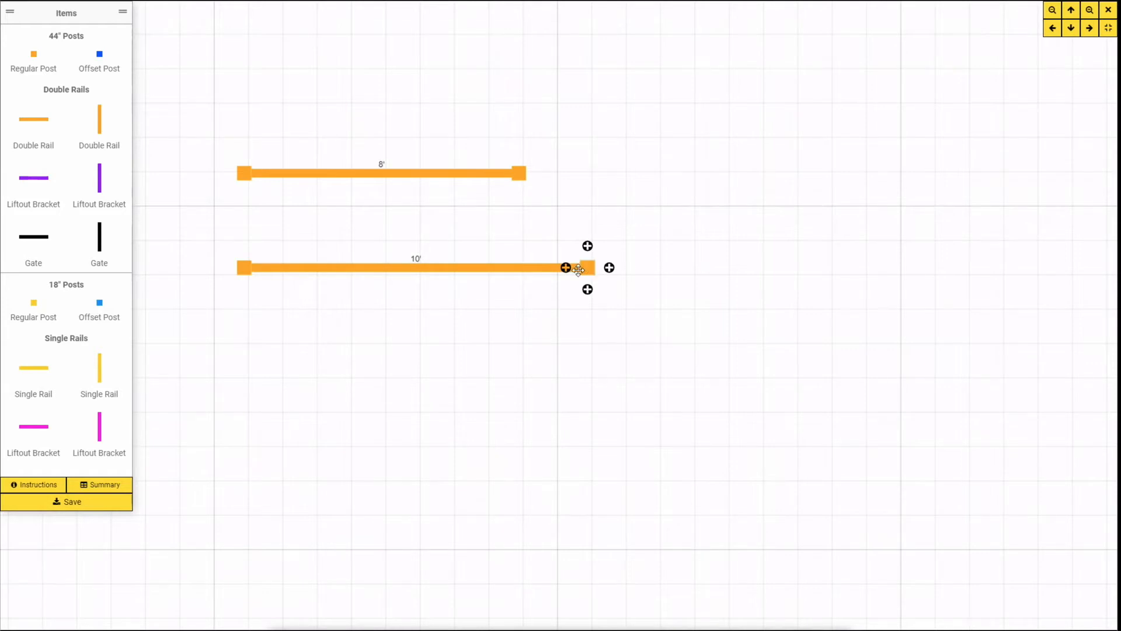
Set the lower double rail's size to 96 inches and reattach the loose end post to its shortened end.
click(476, 268)
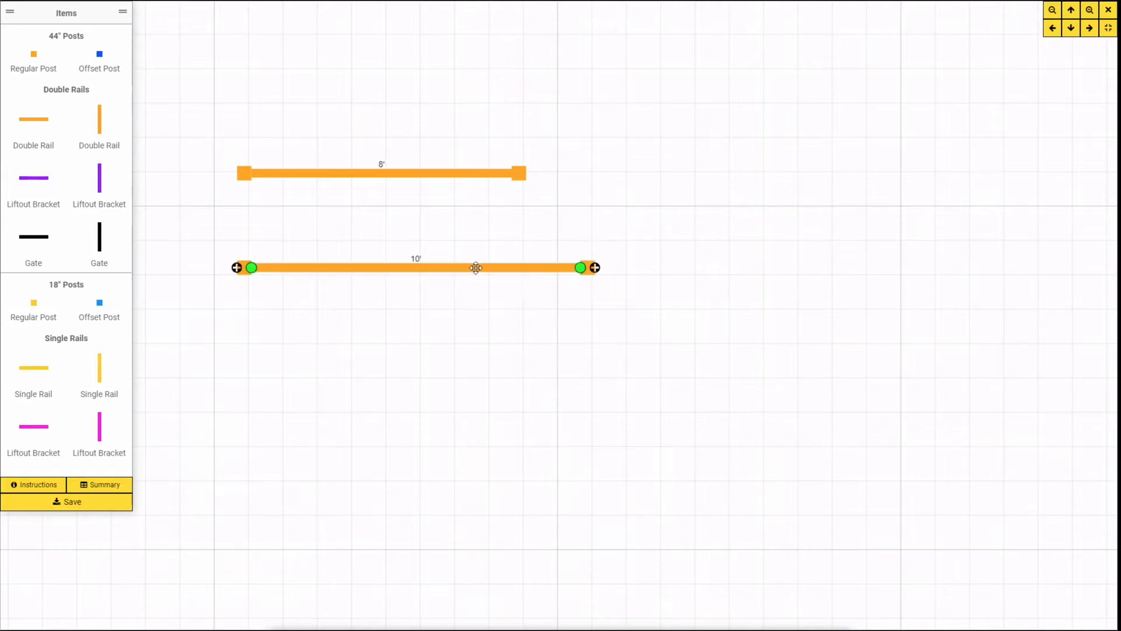
double_click(428, 267)
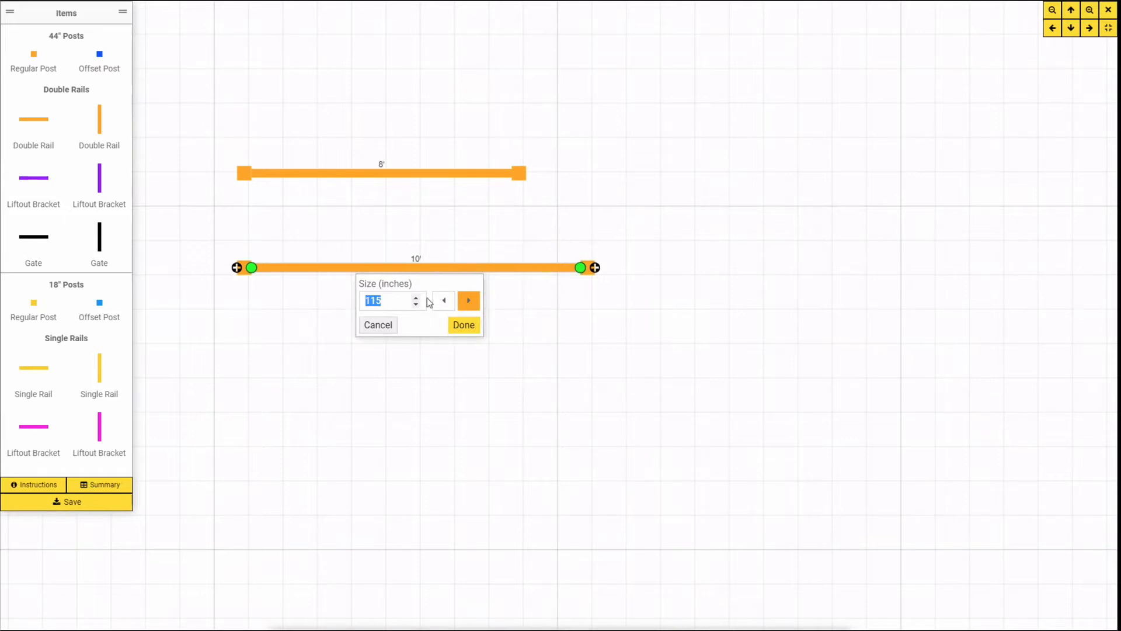
text(96)
click(446, 303)
click(462, 303)
click(470, 327)
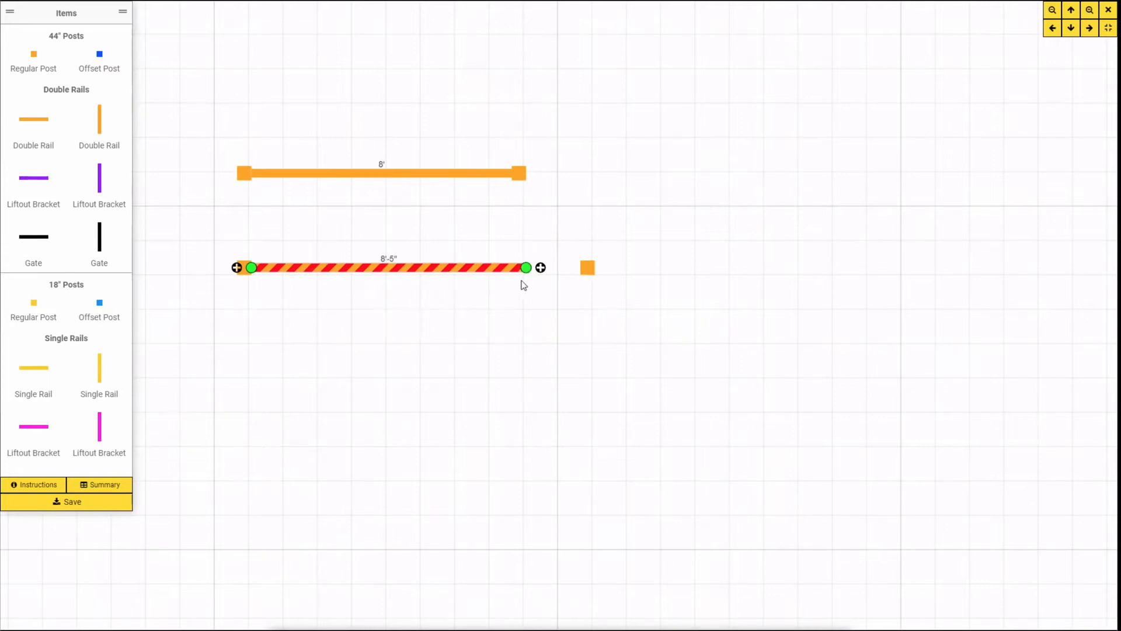
mouse_move(582, 267)
mouse_down()
mouse_move(542, 268)
mouse_move(600, 272)
mouse_up()
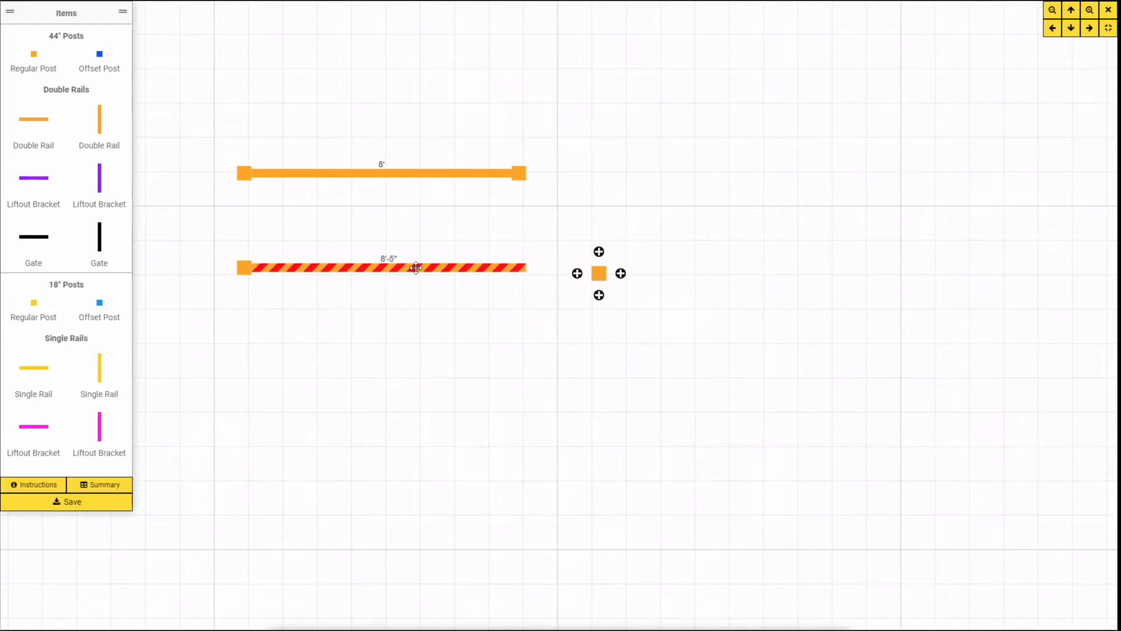
drag(596, 275, 553, 268)
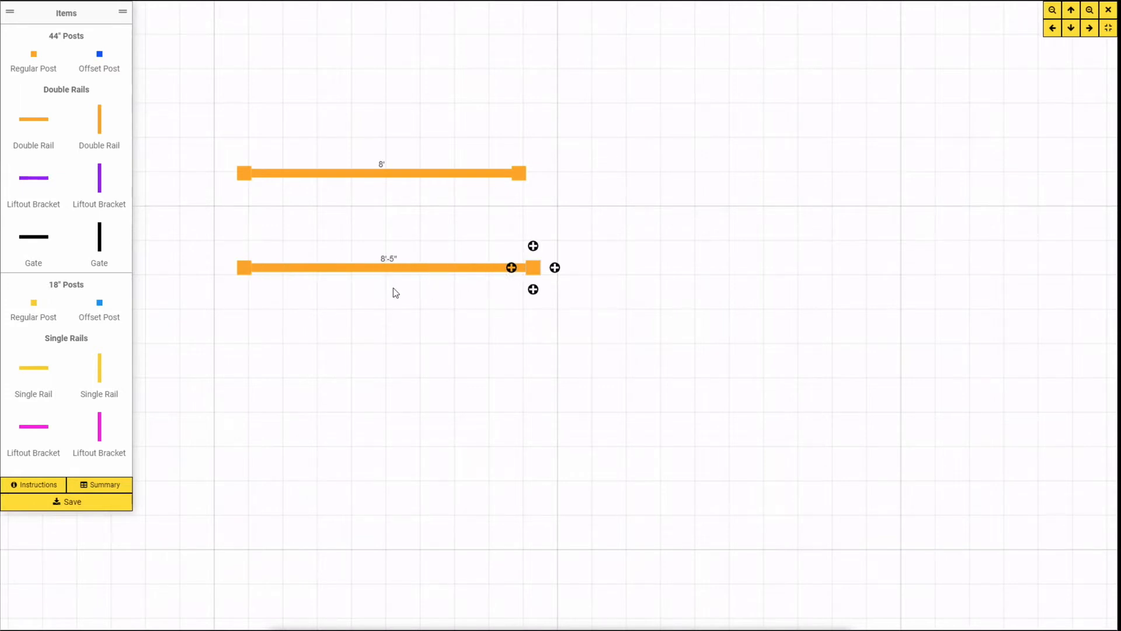
Continue the run from its end post with a second horizontal double rail of 10' and a post at its end.
click(554, 267)
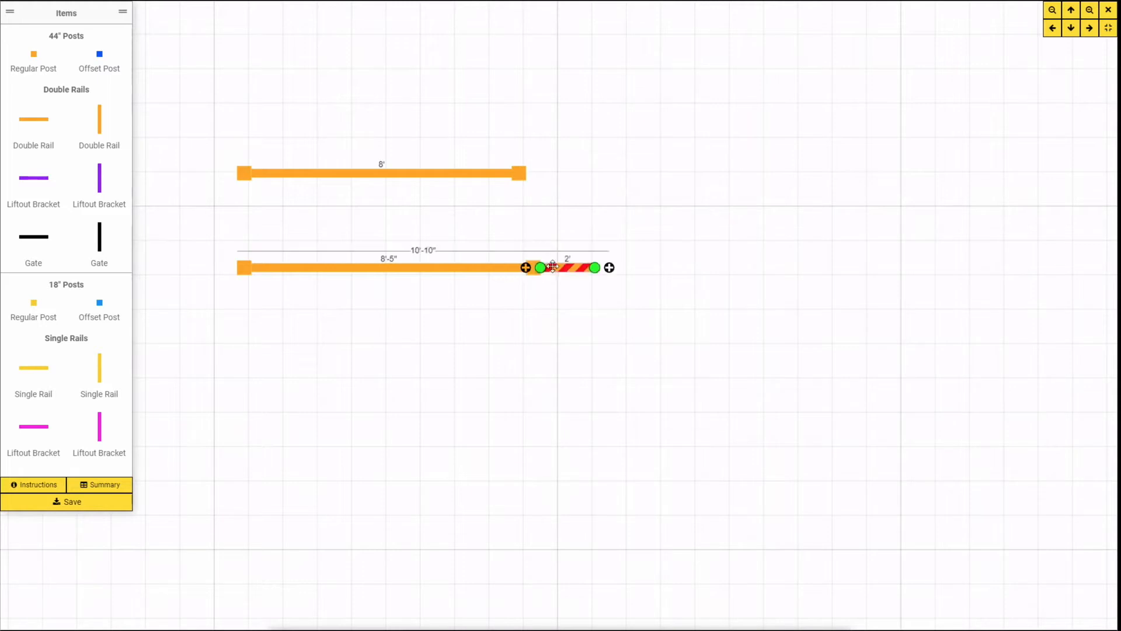
drag(589, 268, 786, 267)
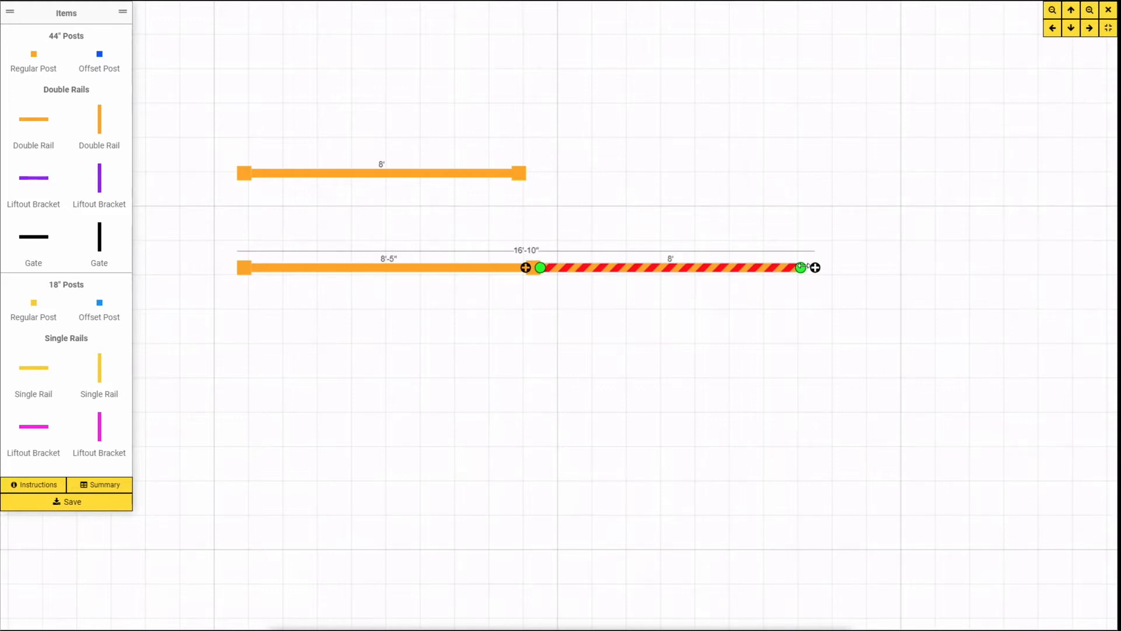
drag(801, 267, 865, 269)
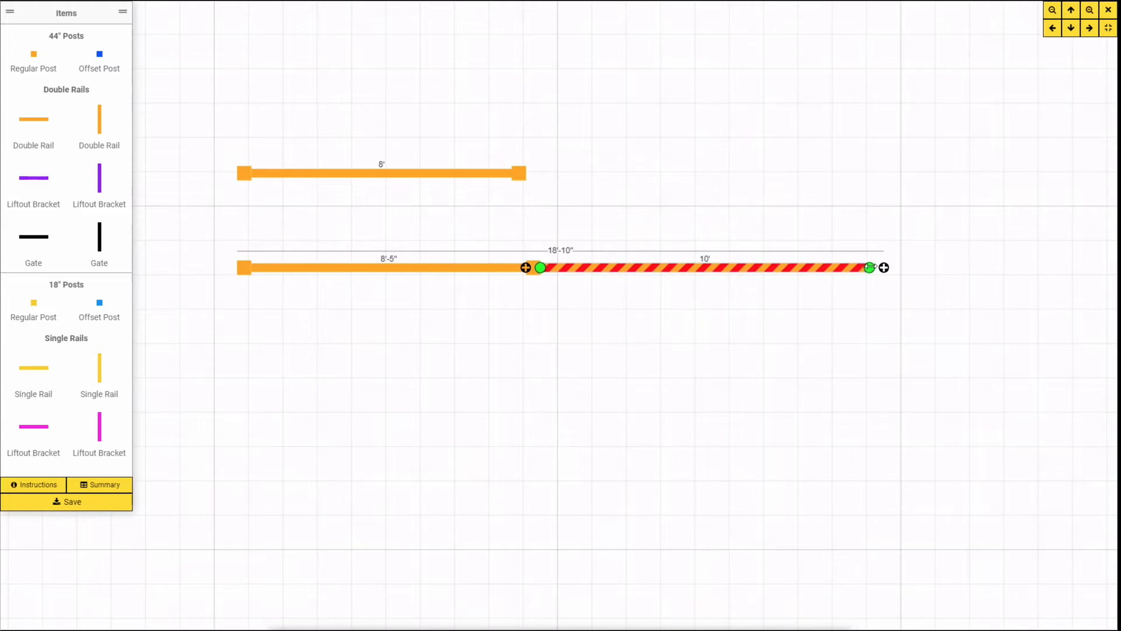
click(883, 268)
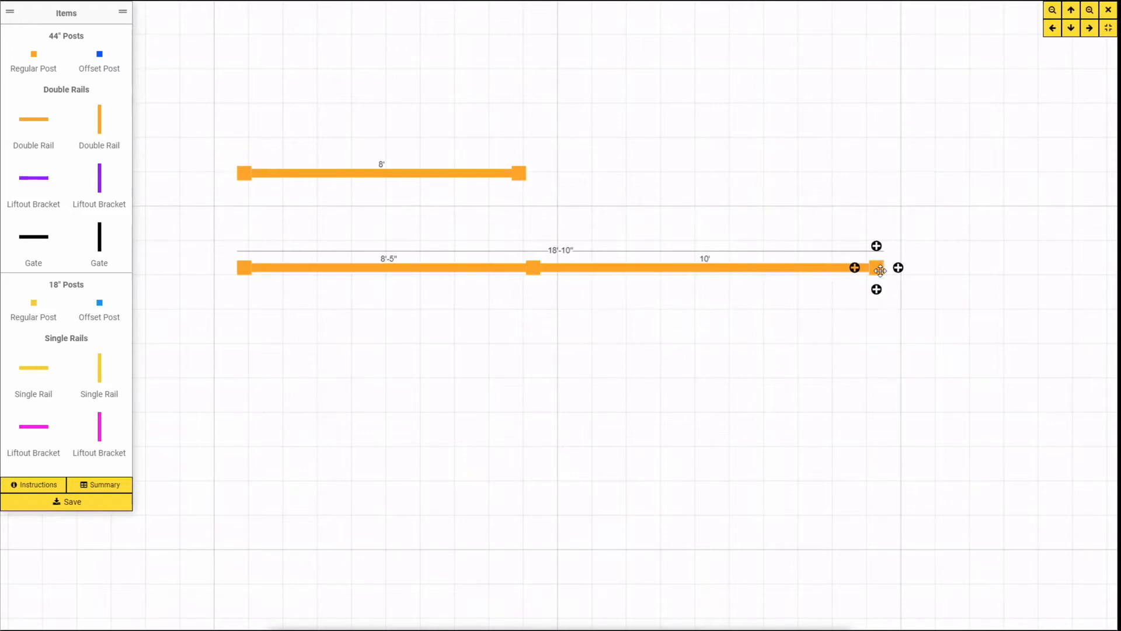
Shorten the second double rail to 7' and add a post at its new end.
click(831, 267)
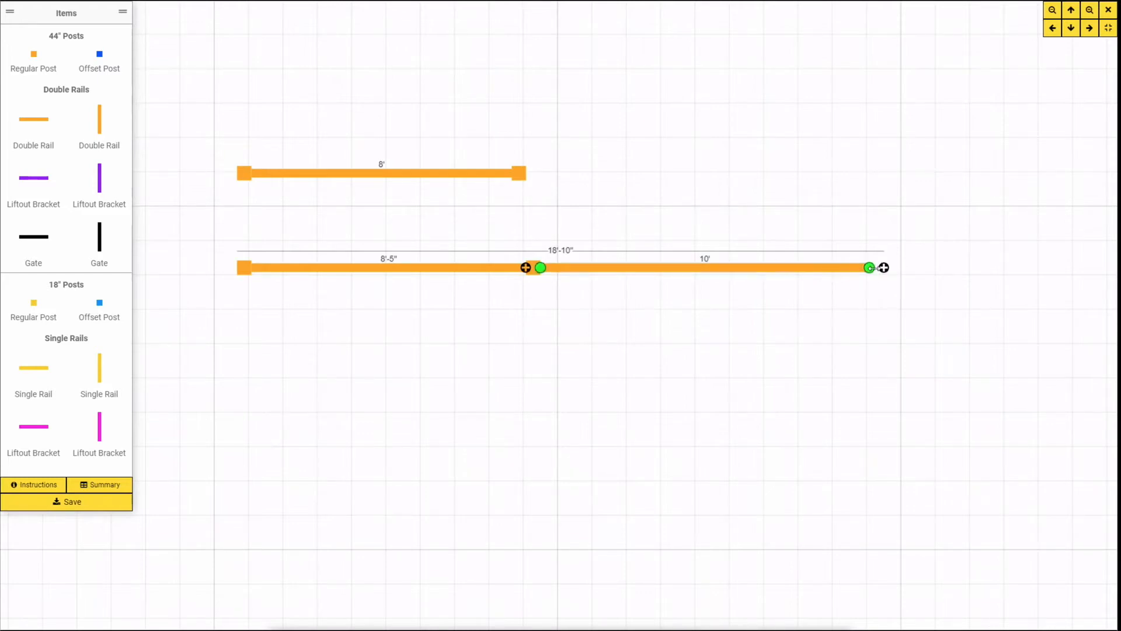
drag(876, 268, 747, 269)
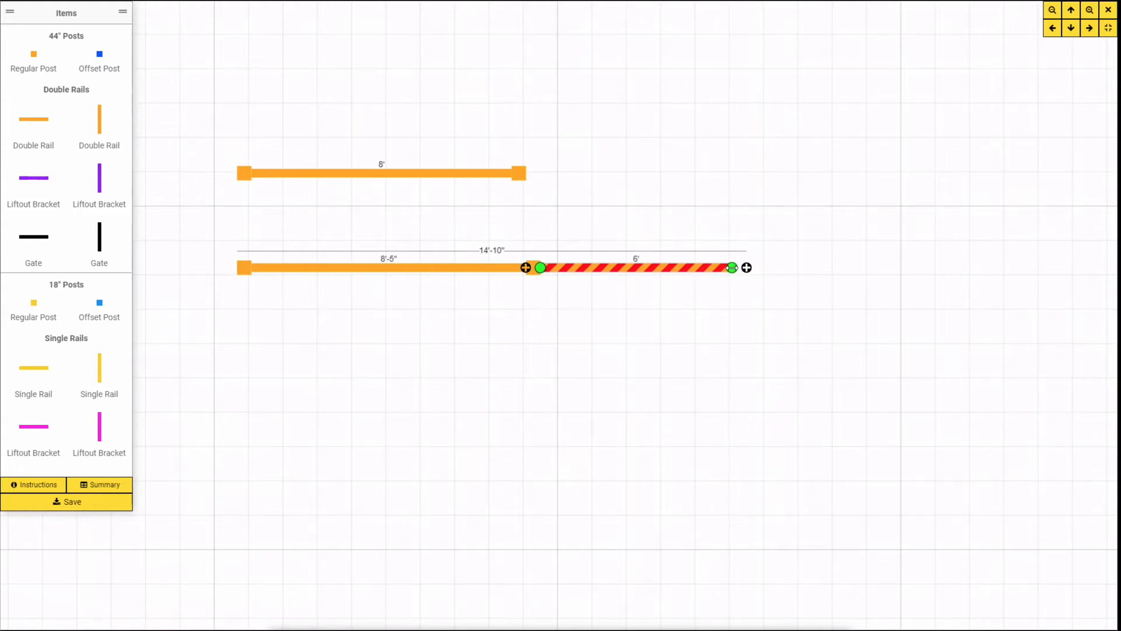
drag(732, 268, 766, 268)
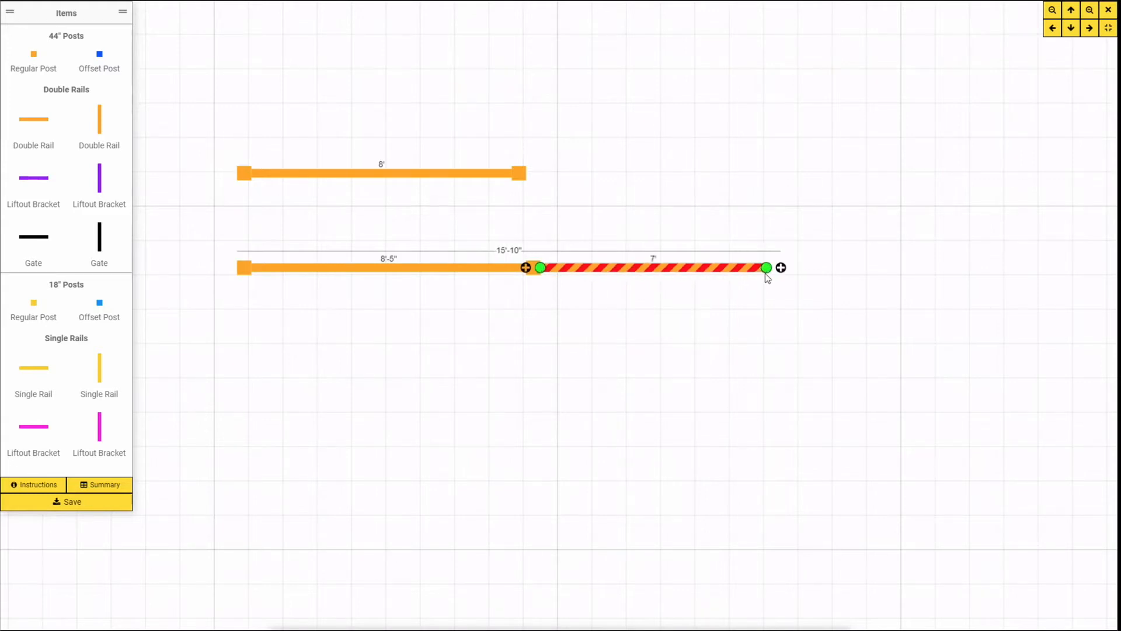
click(780, 268)
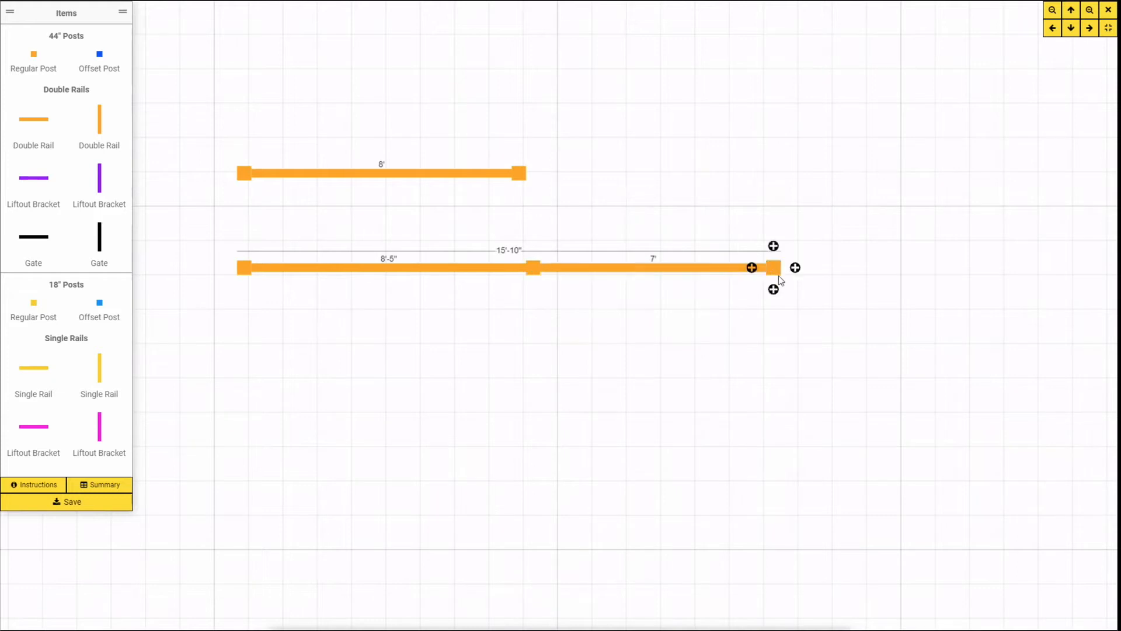
click(741, 299)
Extend a 4' vertical double rail downward from the middle post, ending with a post.
click(533, 268)
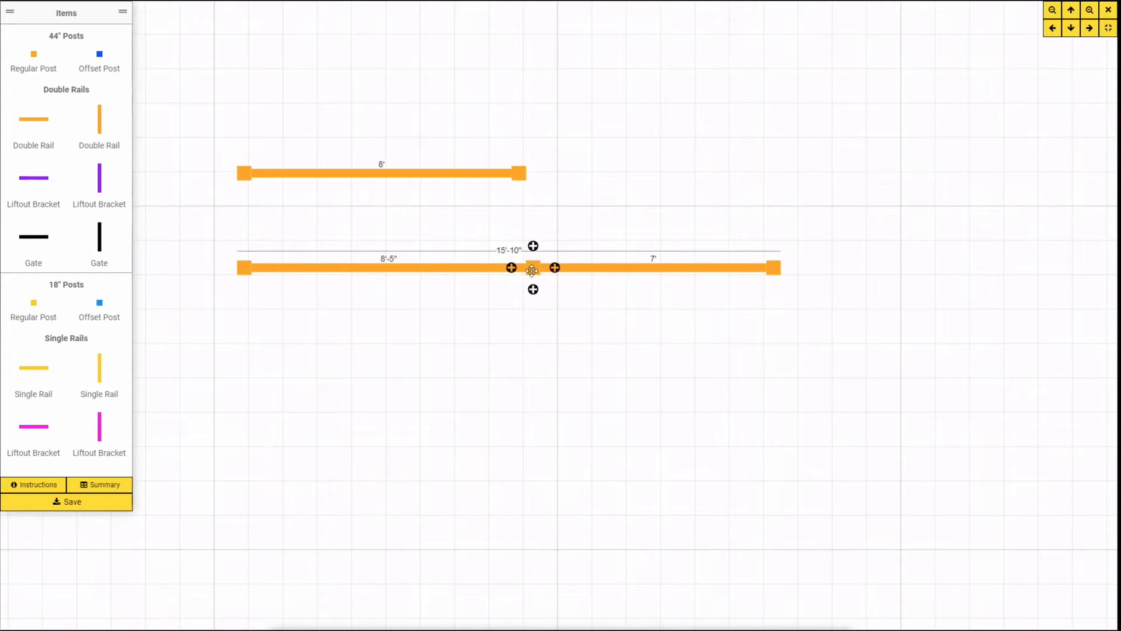
click(533, 288)
drag(531, 327, 533, 411)
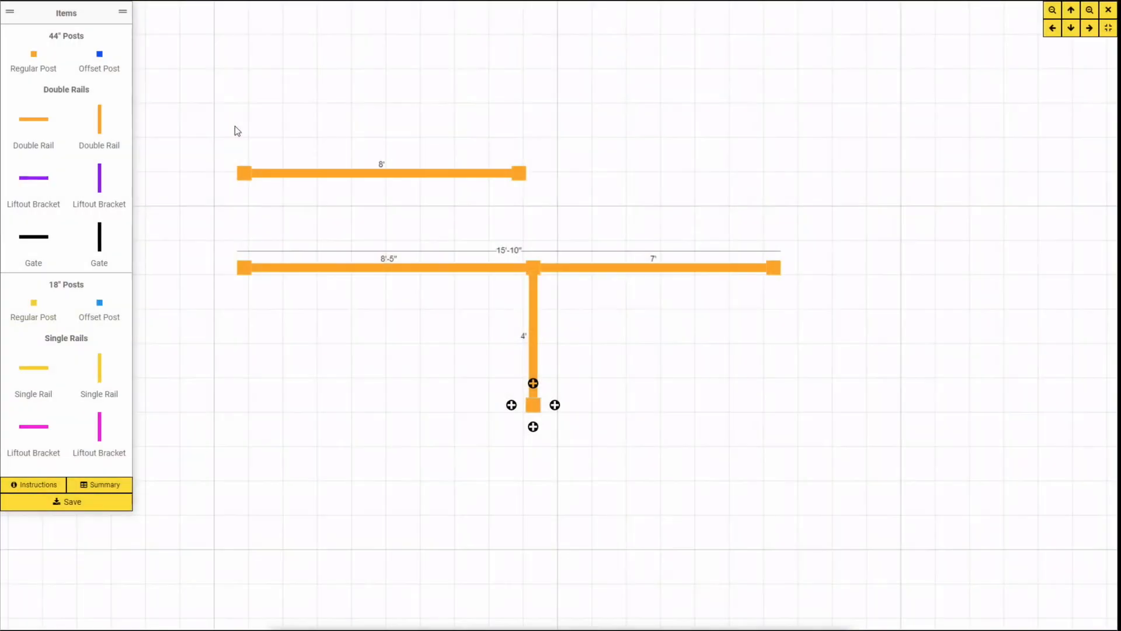
Delete the separate 8' rail run with both of its posts above the main layout.
drag(222, 119, 574, 230)
key(Delete)
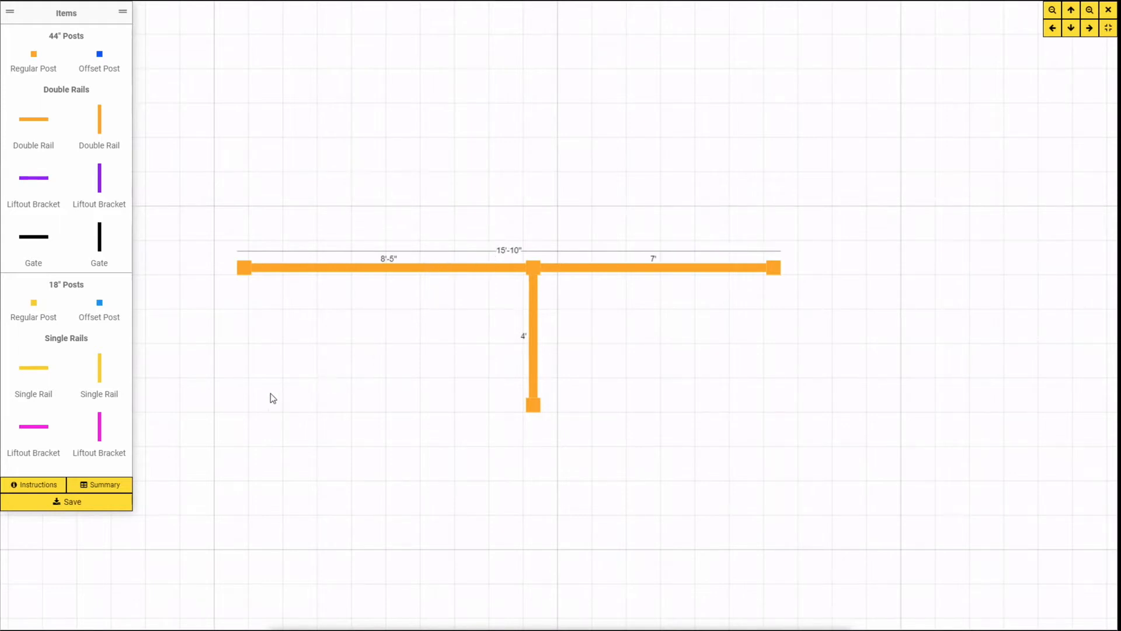
Review the layout's summary of products, part numbers and quantities, including the notes field.
click(106, 491)
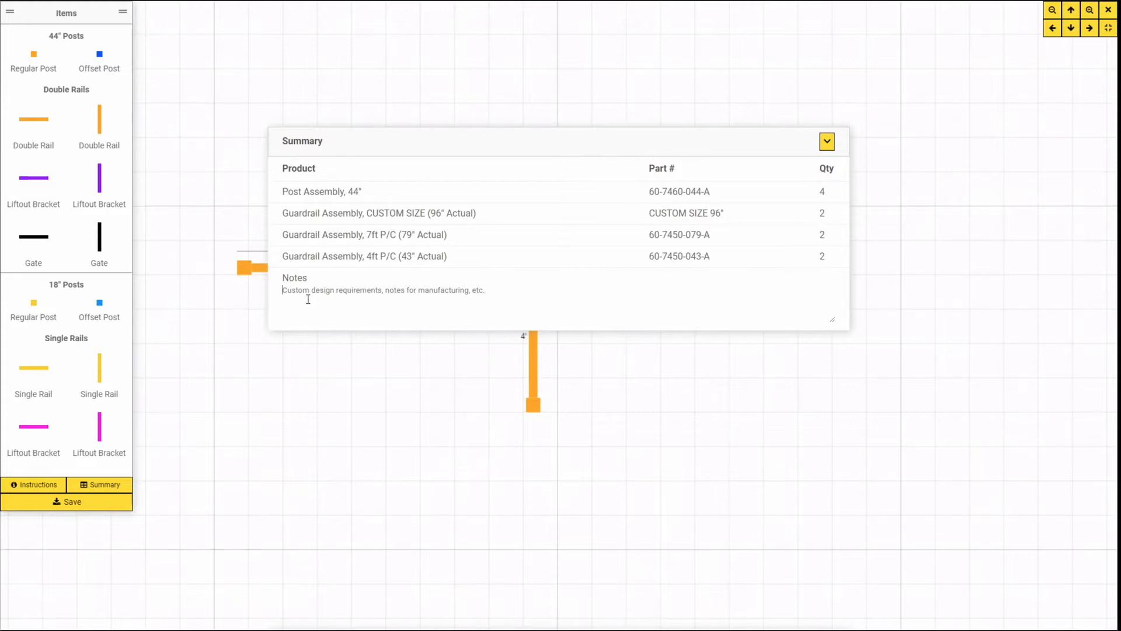
click(826, 145)
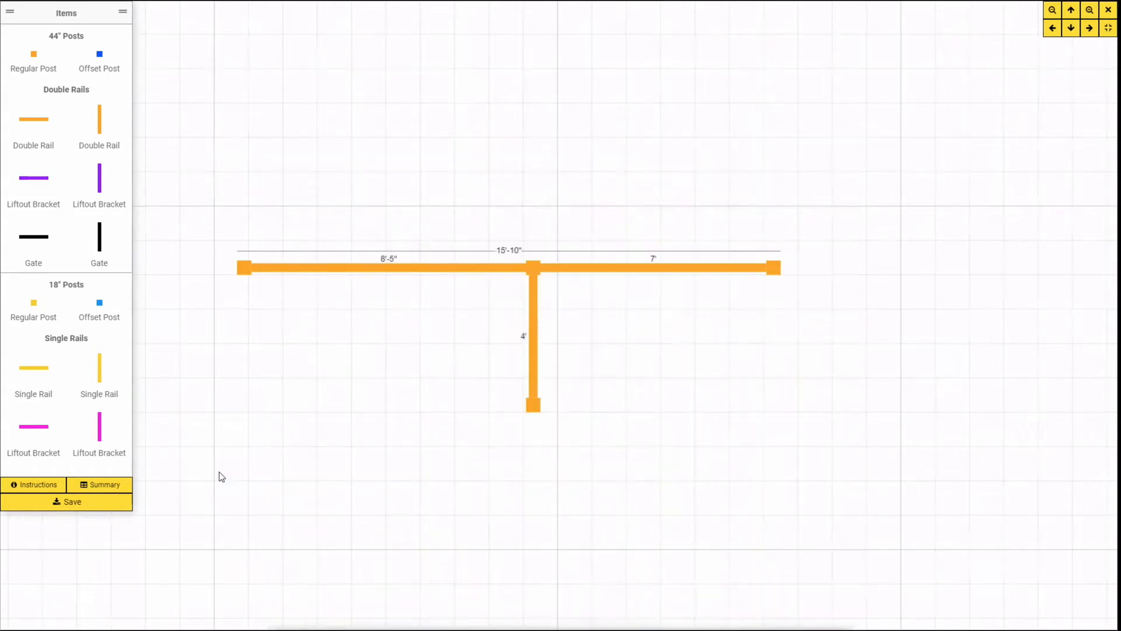
Save the layout as a PDF and examine its drawing, legend and parts list in the downloaded file.
click(64, 503)
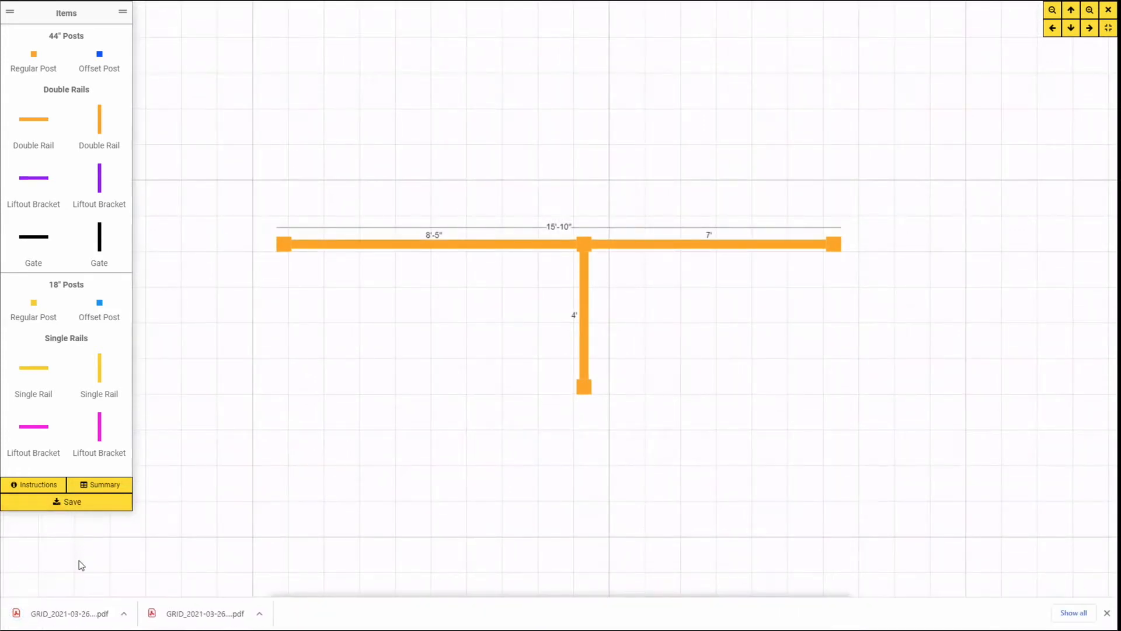
click(86, 612)
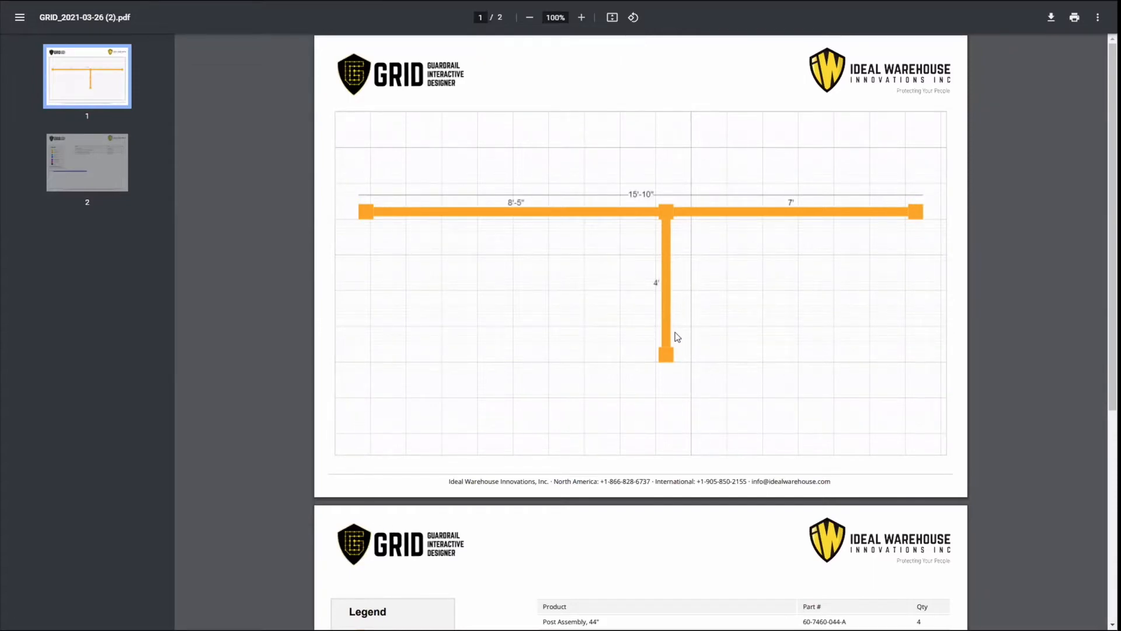
scroll(699, 340, down, 3)
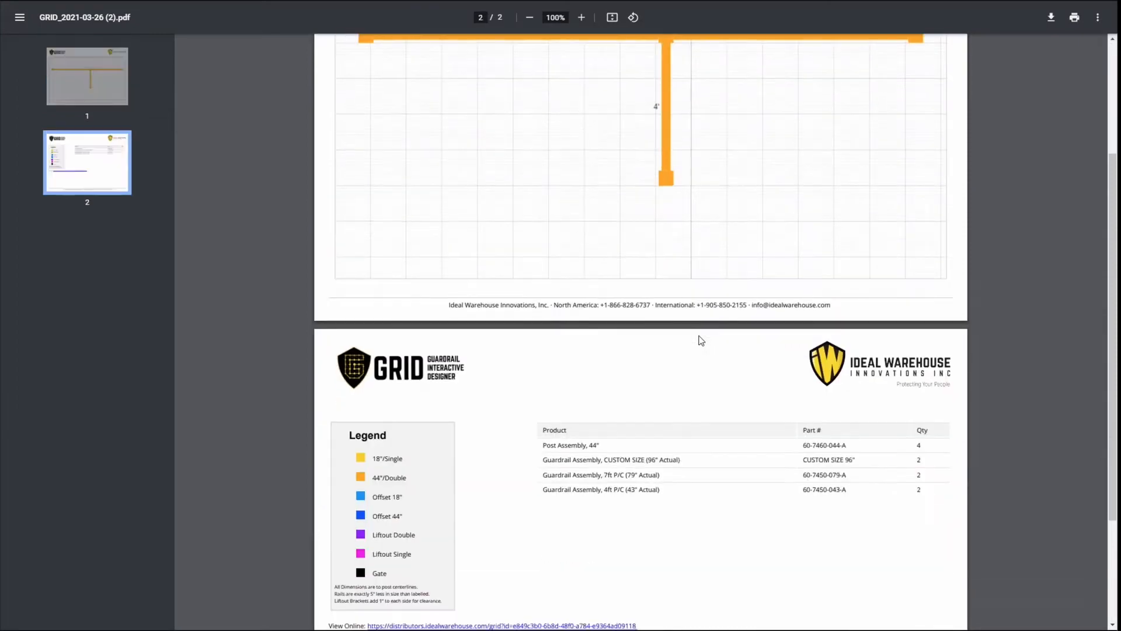
scroll(701, 341, down, 2)
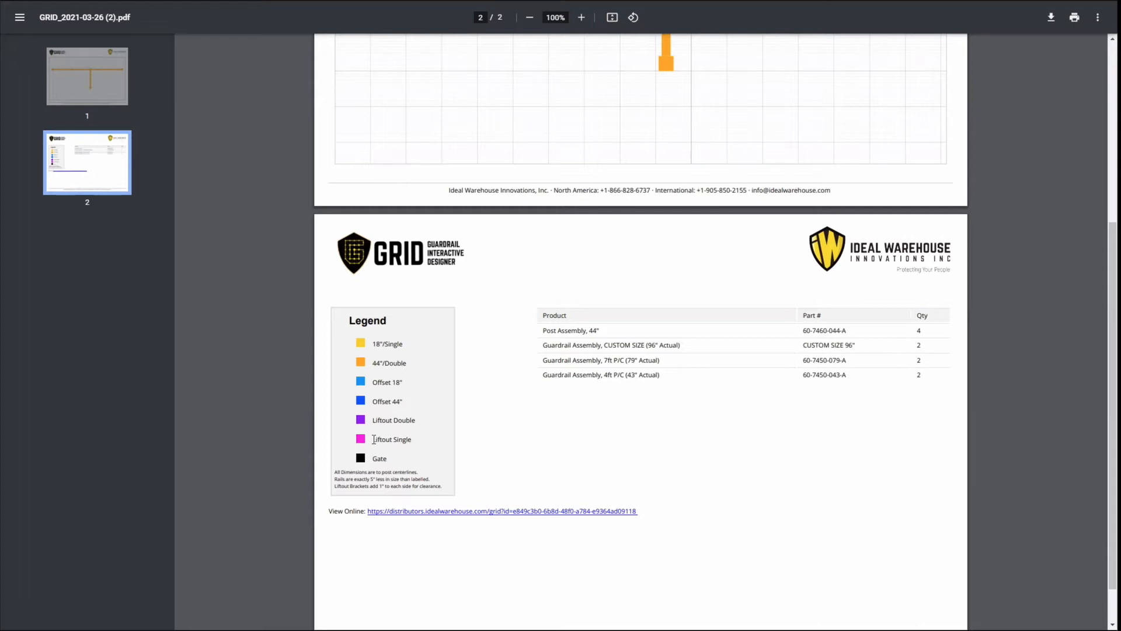
scroll(376, 434, up, 2)
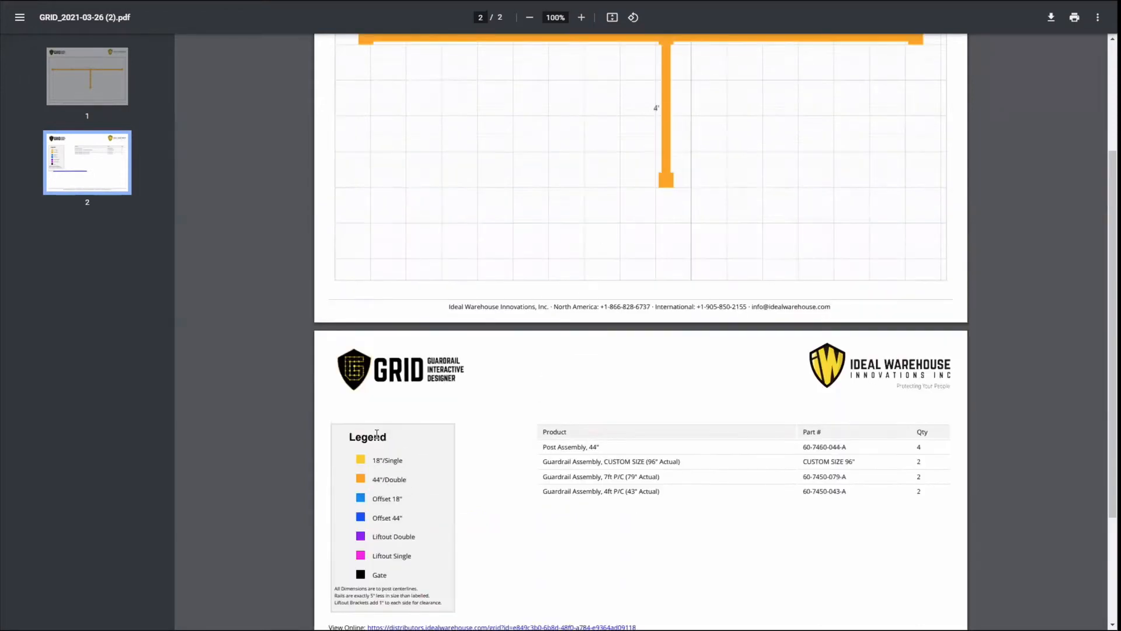
scroll(377, 434, down, 3)
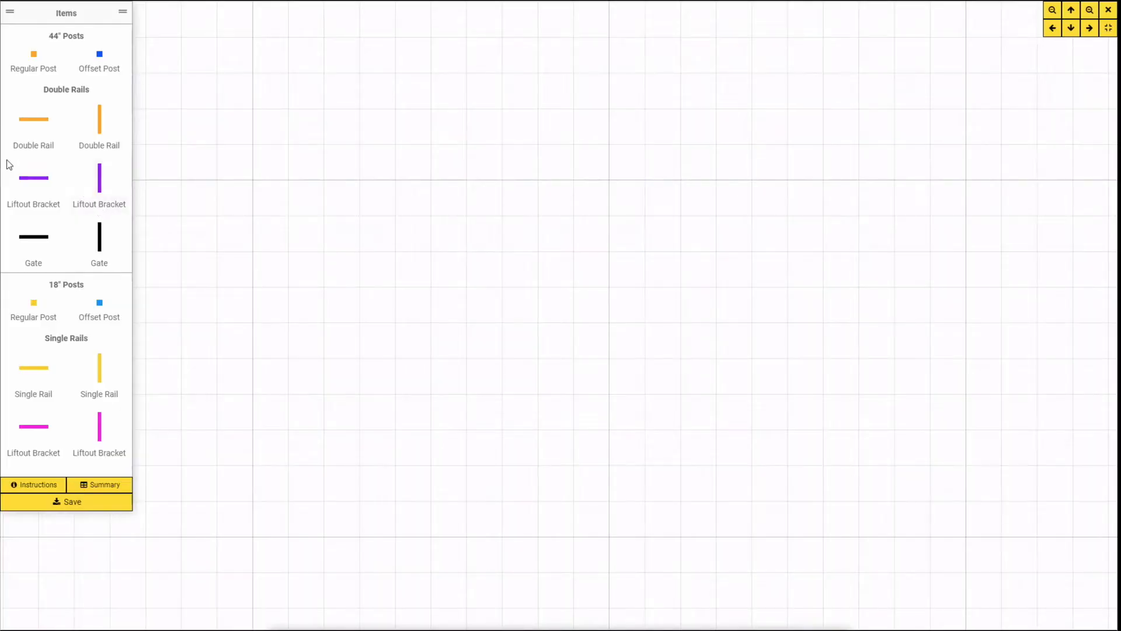
Start a new layout on the empty grid with a 10' horizontal double rail between two regular 44" posts.
mouse_move(35, 55)
mouse_down()
mouse_move(190, 151)
mouse_move(229, 117)
mouse_move(243, 131)
mouse_move(593, 126)
mouse_up()
click(259, 122)
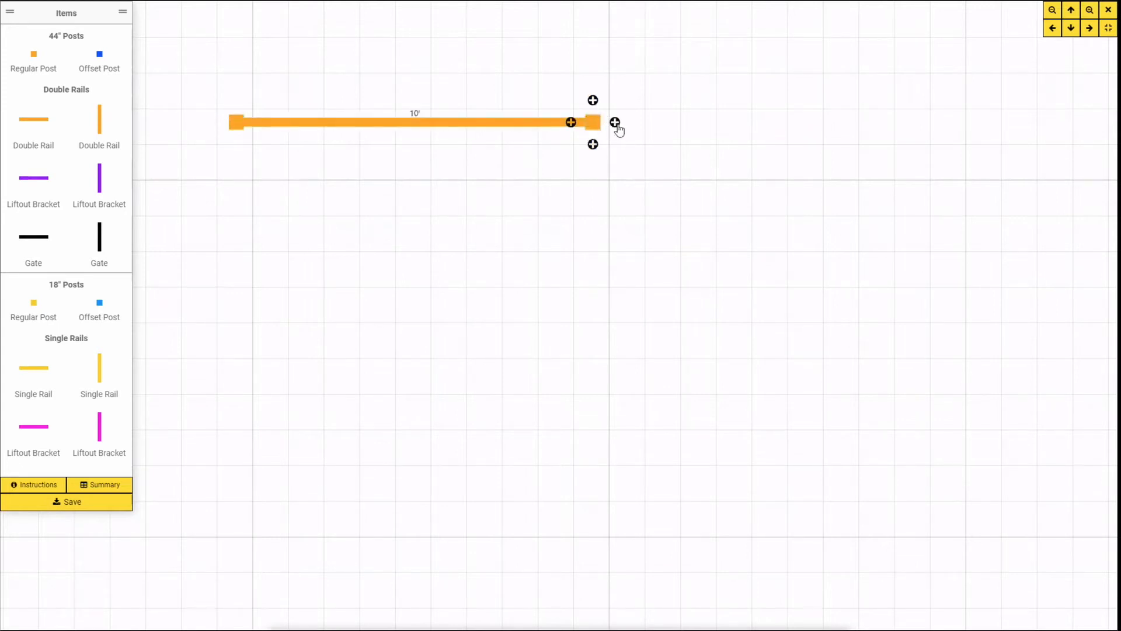
Extend the horizontal run from its end post with a second 10' double rail and another 44" post.
click(615, 122)
mouse_move(657, 122)
mouse_down()
mouse_move(925, 119)
mouse_move(953, 136)
mouse_up()
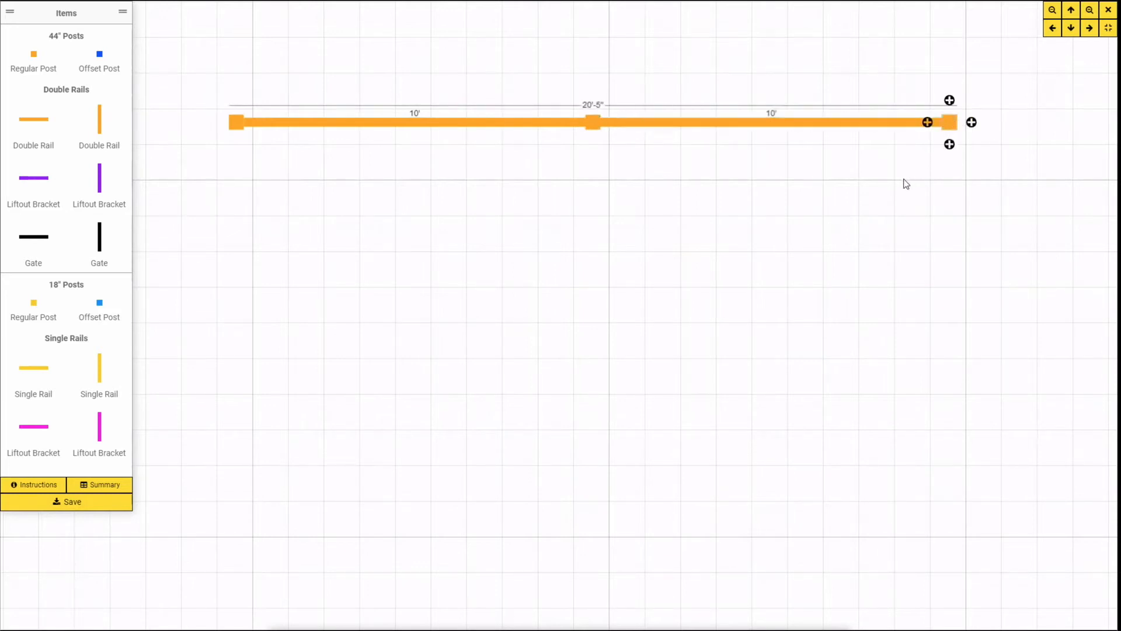
click(900, 217)
drag(900, 217, 384, 233)
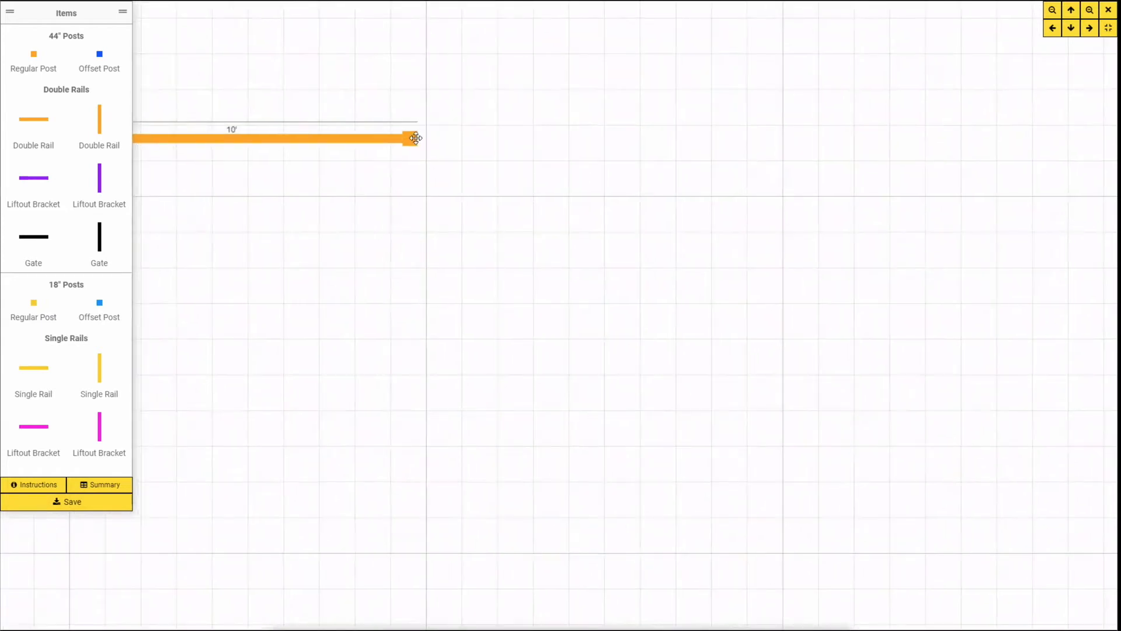
click(407, 135)
click(432, 139)
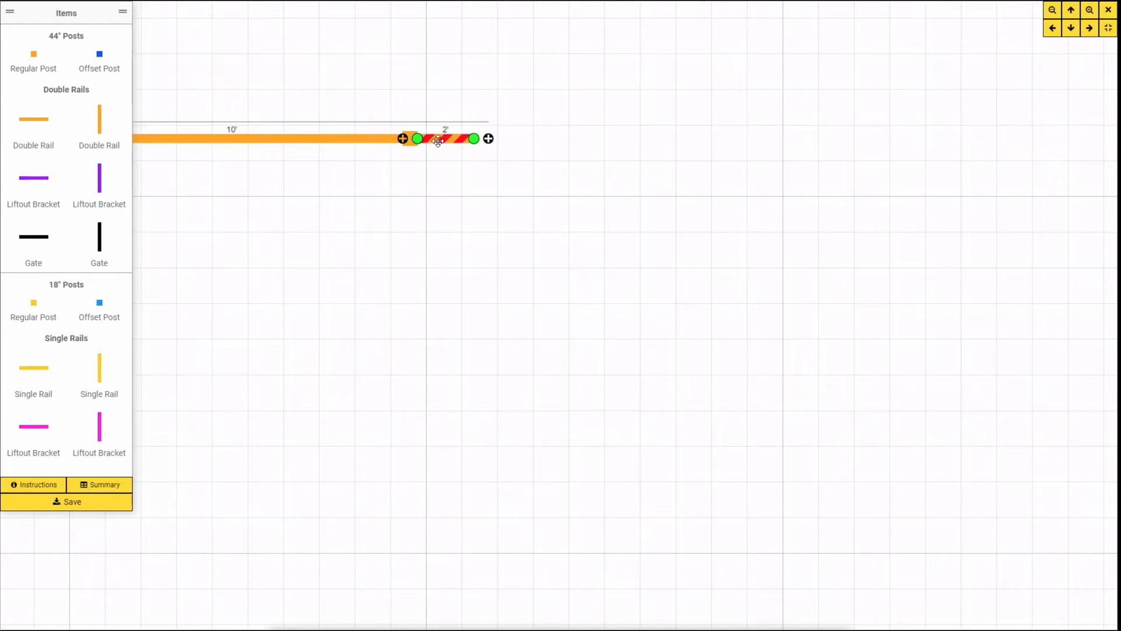
key(Delete)
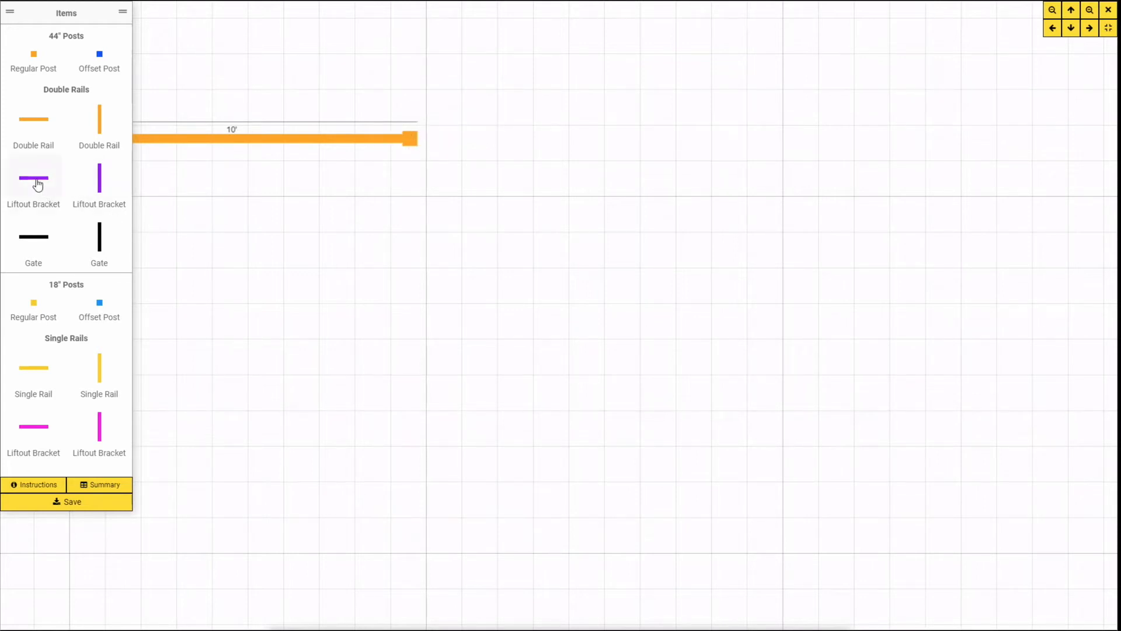
Attach a 10'-2" horizontal double-rail liftout bracket to the run's end post and close it with a regular 44" post.
drag(36, 185, 439, 146)
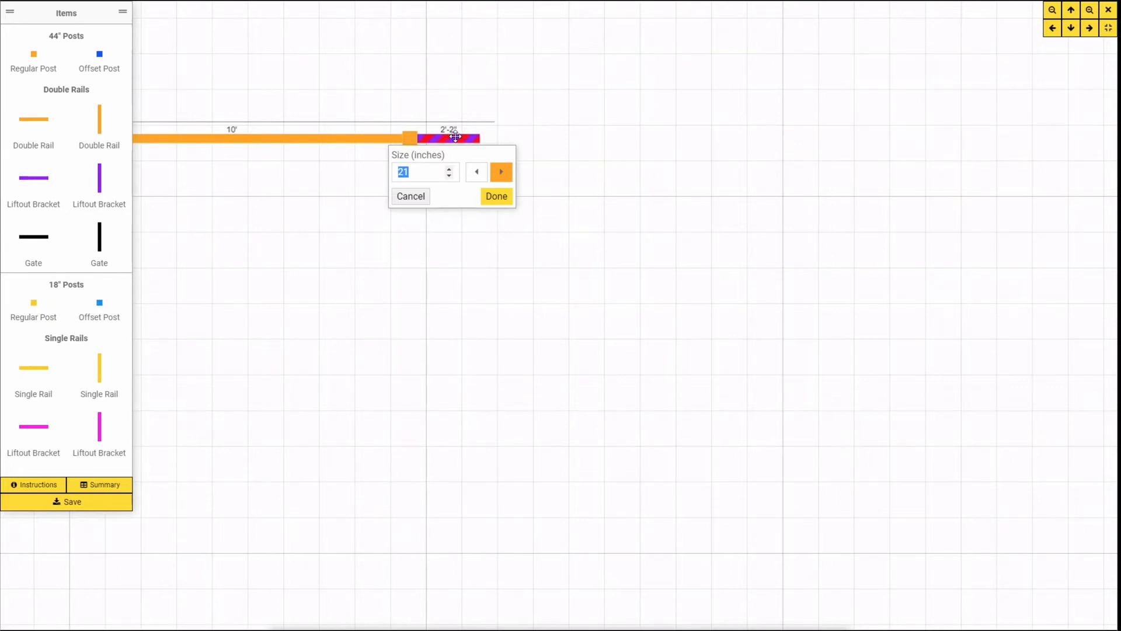
click(456, 137)
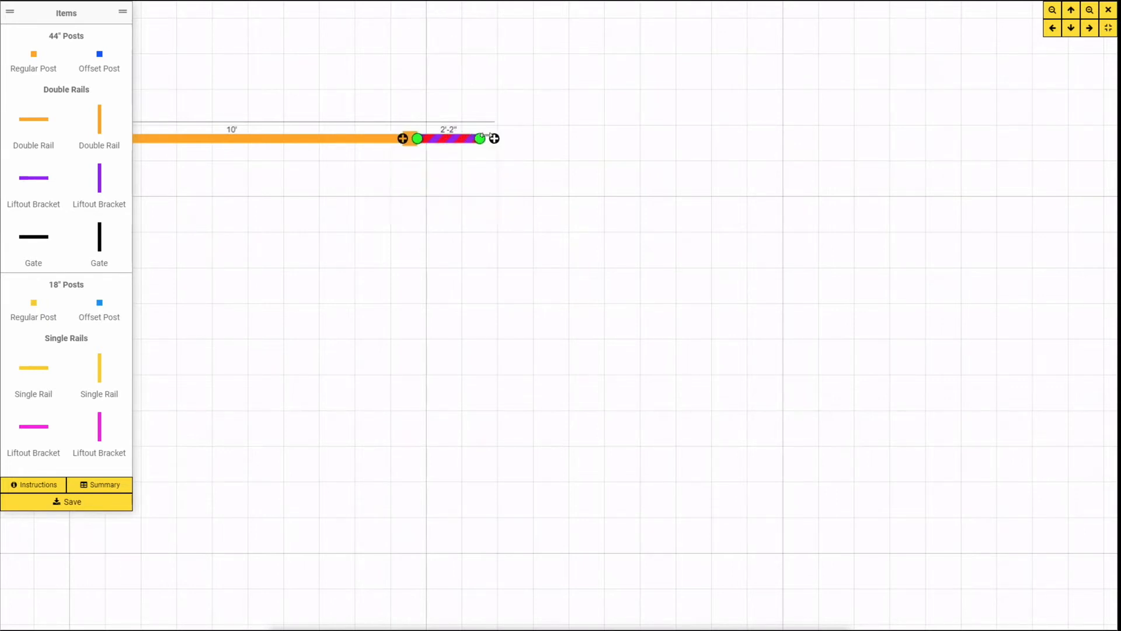
drag(484, 136, 759, 138)
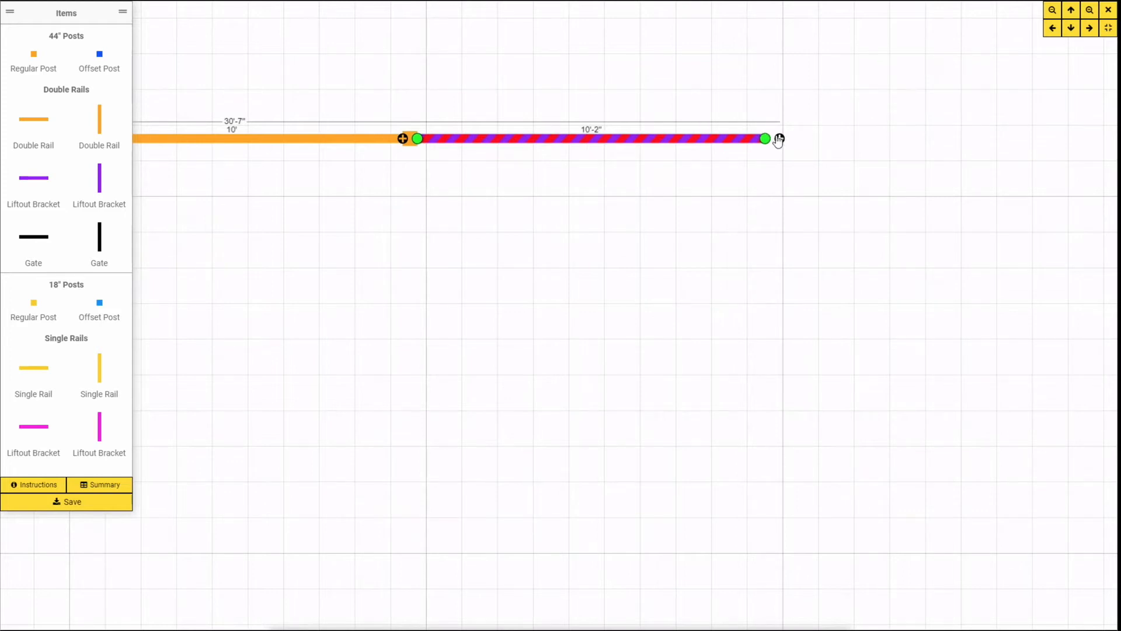
click(771, 141)
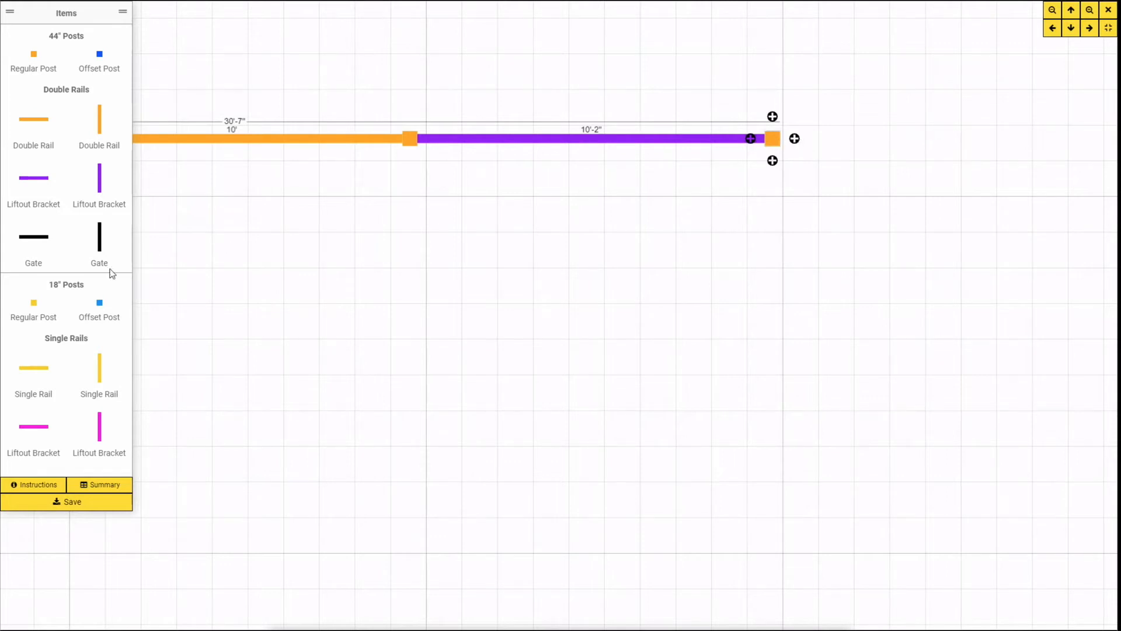
Continue the run past the liftout bracket's end post with a 10' horizontal single rail ending in a regular 18" post.
mouse_move(41, 365)
mouse_down()
mouse_move(506, 332)
mouse_move(814, 251)
mouse_move(811, 148)
mouse_up()
drag(798, 142, 797, 140)
click(851, 198)
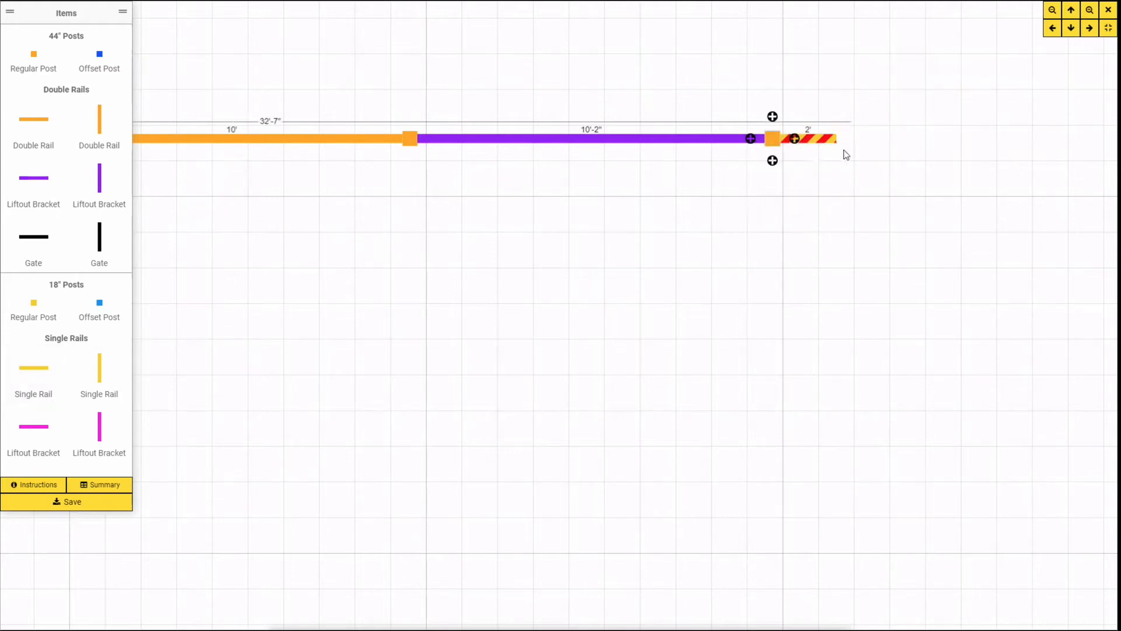
drag(863, 138, 1085, 146)
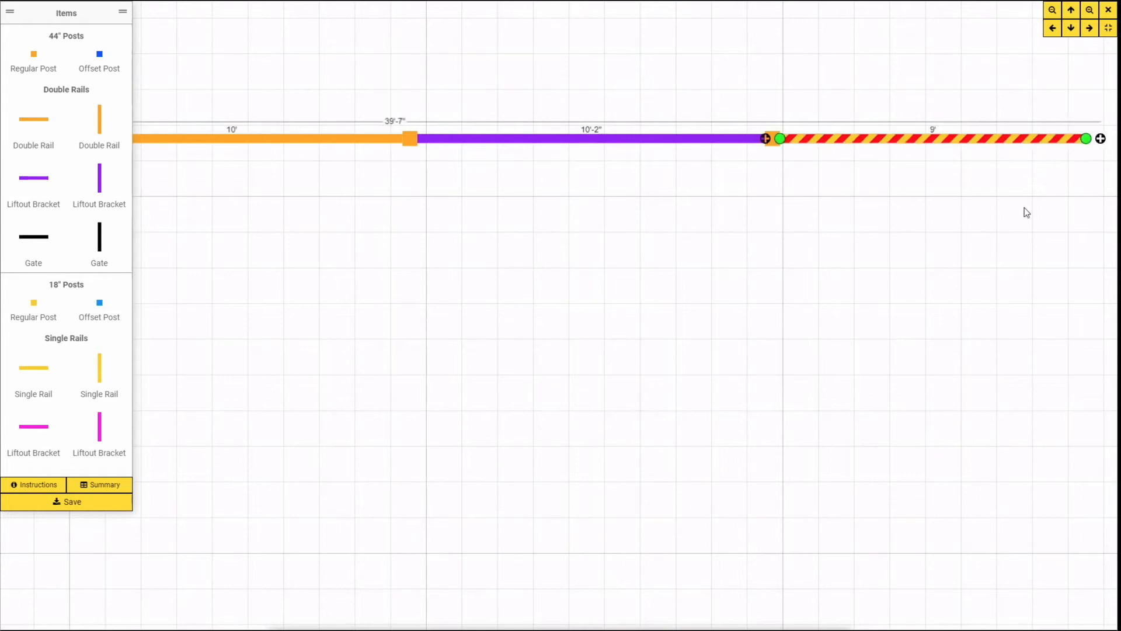
drag(1007, 222, 913, 222)
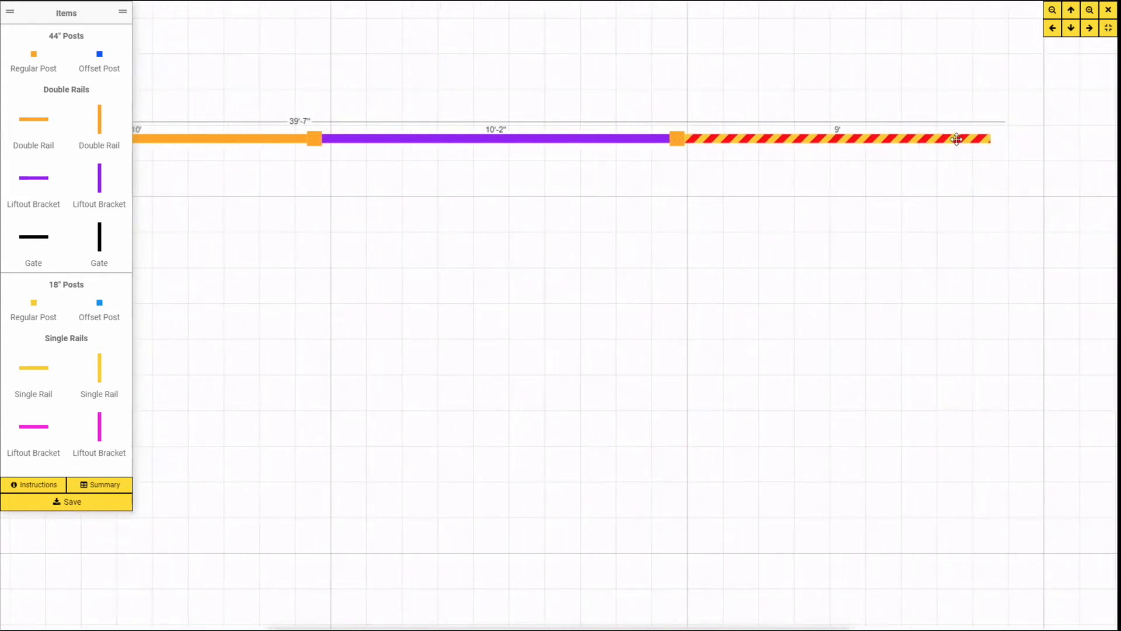
drag(1004, 142, 1039, 143)
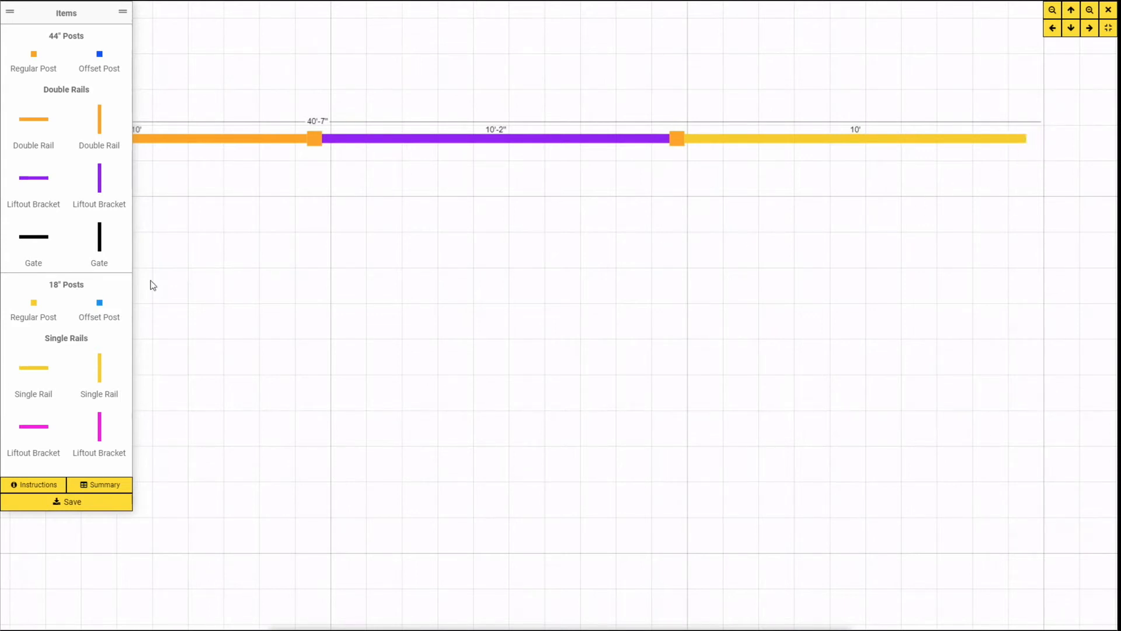
drag(35, 306, 1035, 141)
Add a 10' vertical double rail with an end post, running down from the first post of the horizontal run.
drag(280, 268, 971, 185)
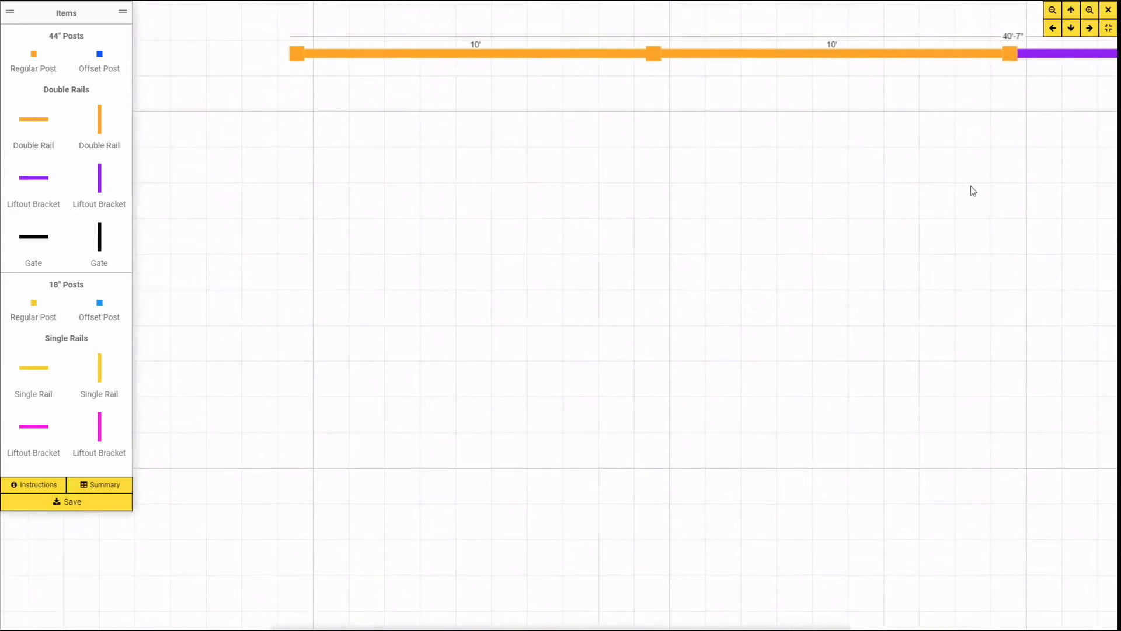
click(296, 54)
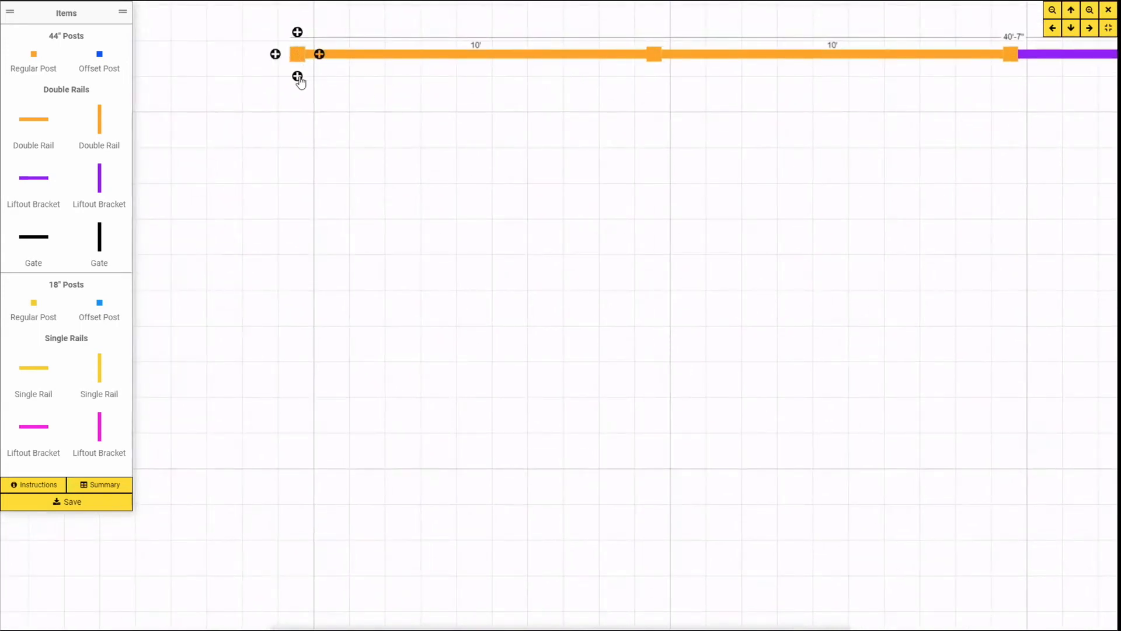
drag(296, 76, 297, 409)
Attach a 4' vertical gate below the vertical rail's end post and close it with a regular 44" post.
scroll(330, 418, down, 3)
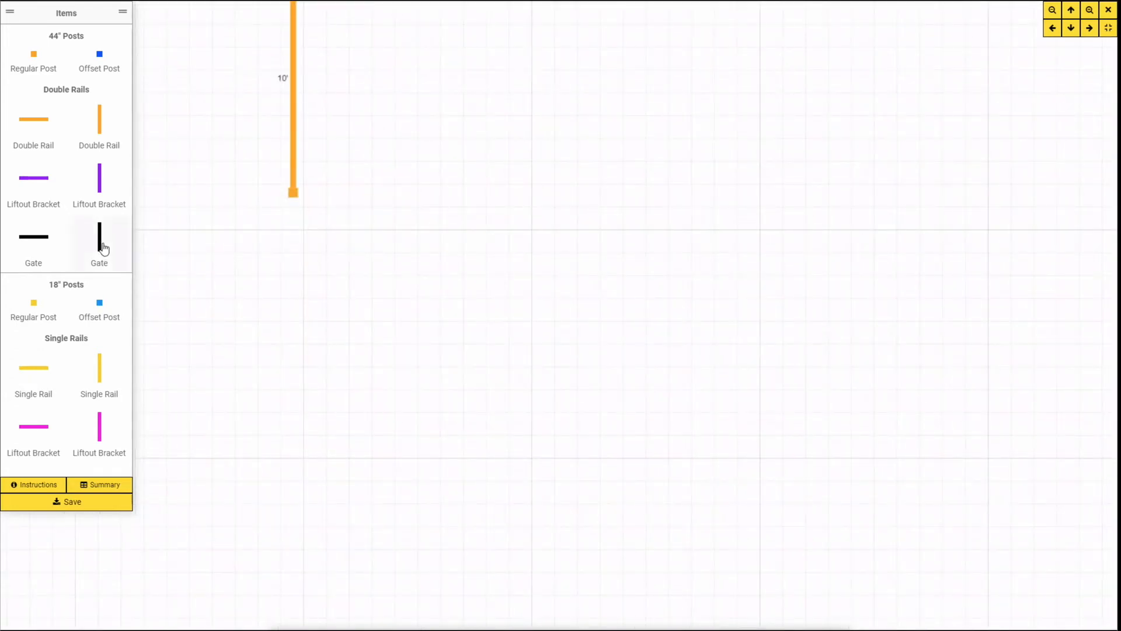
drag(103, 248, 296, 224)
key(Return)
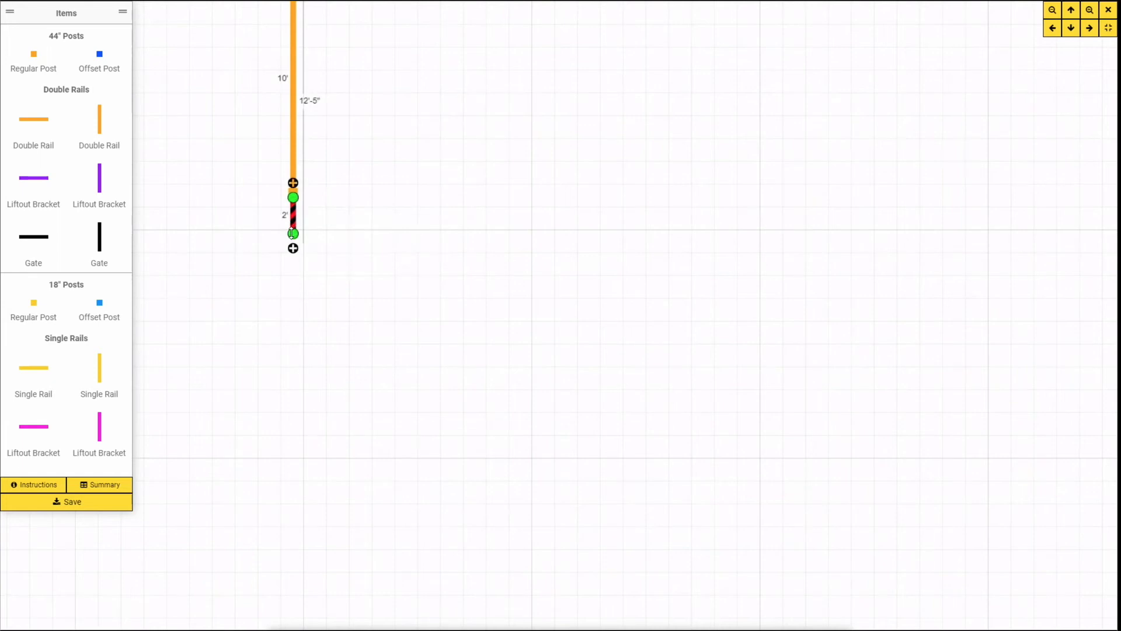
drag(292, 233, 298, 368)
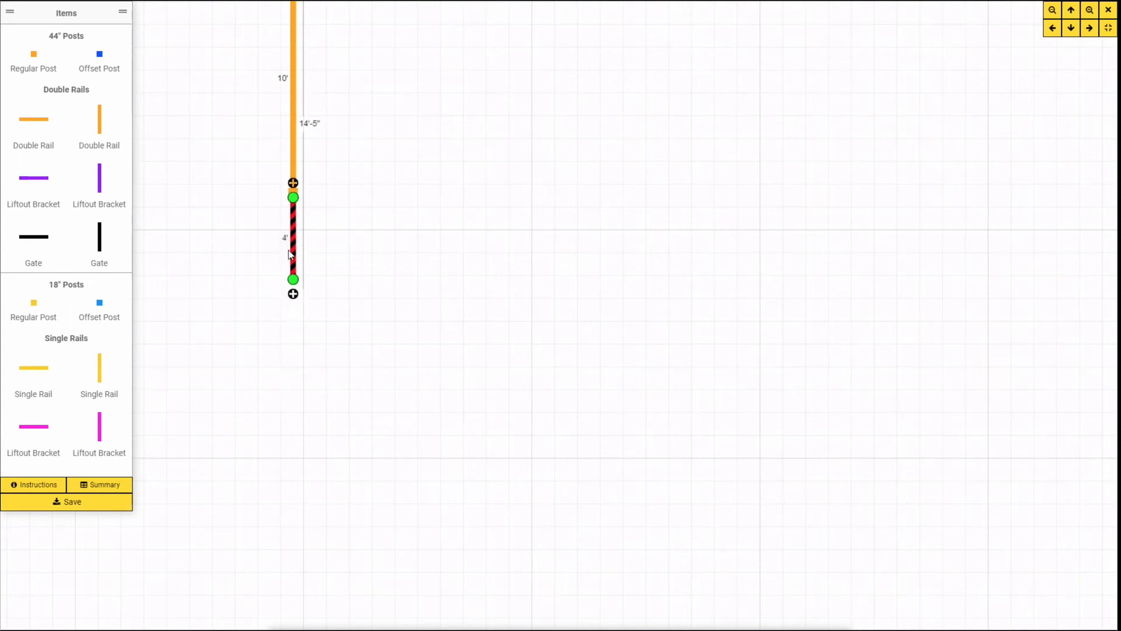
click(293, 295)
Add a 10' vertical double rail with an end post below the gate.
click(293, 304)
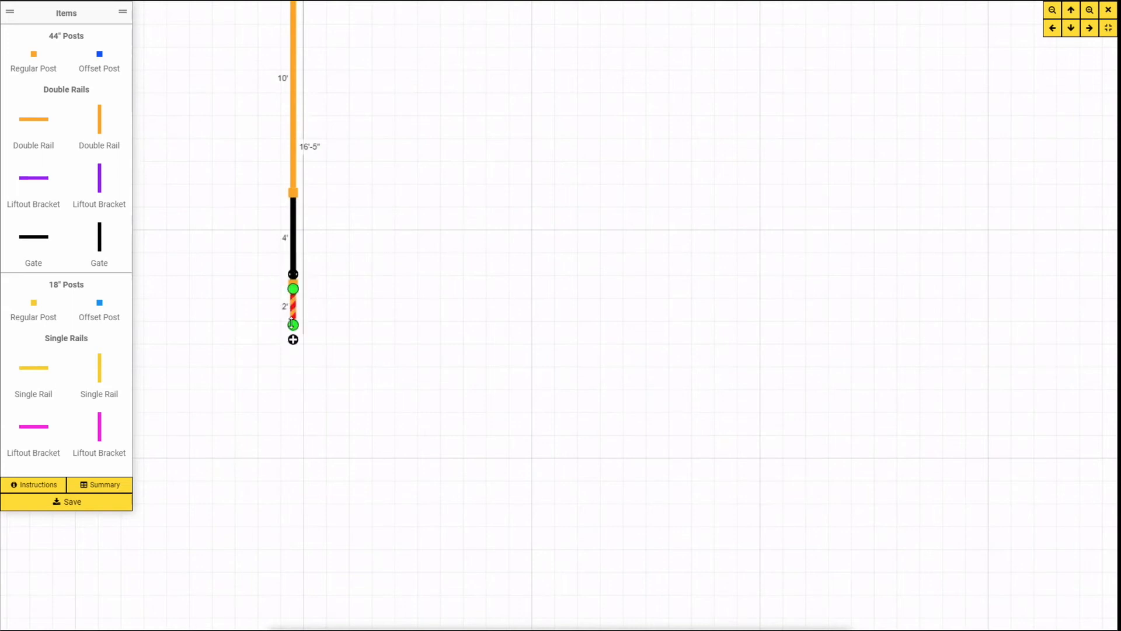
drag(301, 375, 296, 525)
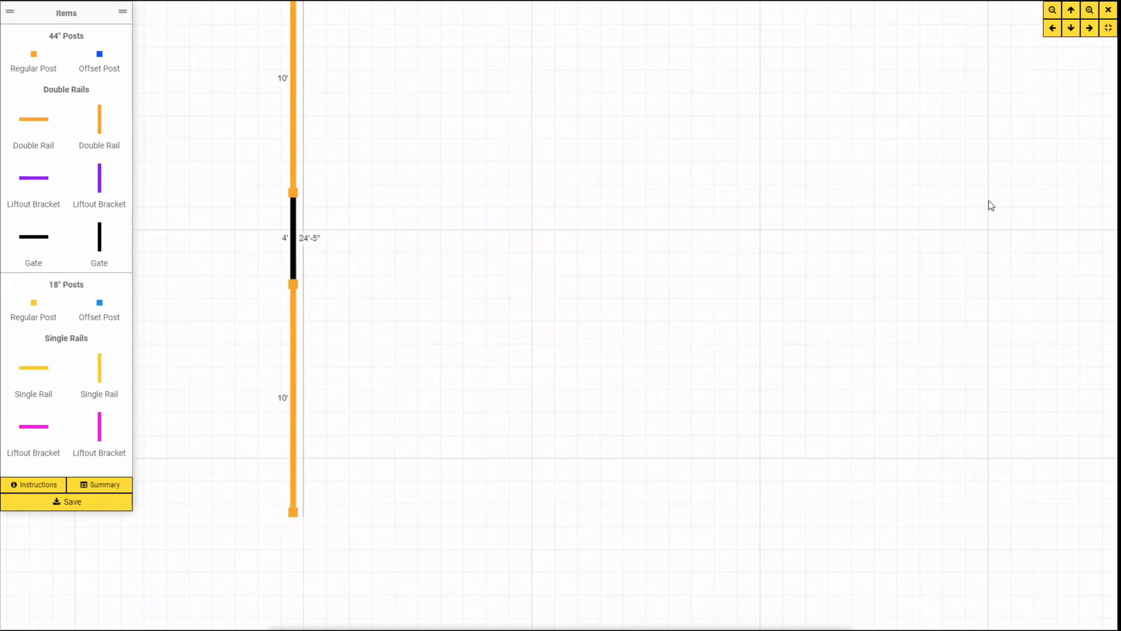
click(1108, 28)
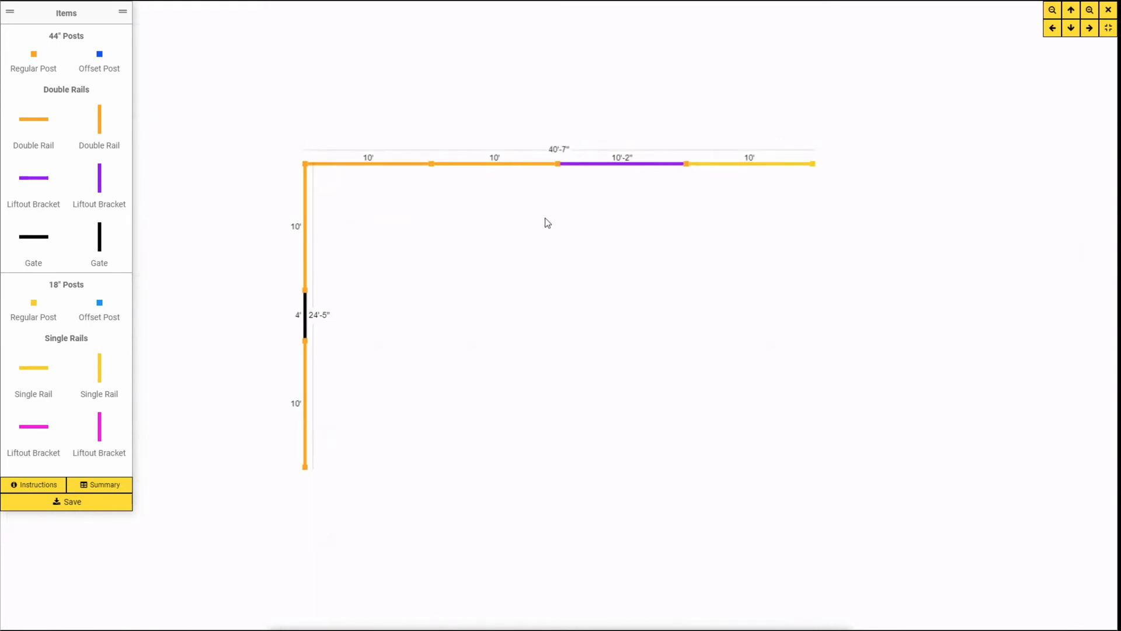
Enter the note "Please check gate size." in the layout's summary, and close the summary.
click(97, 485)
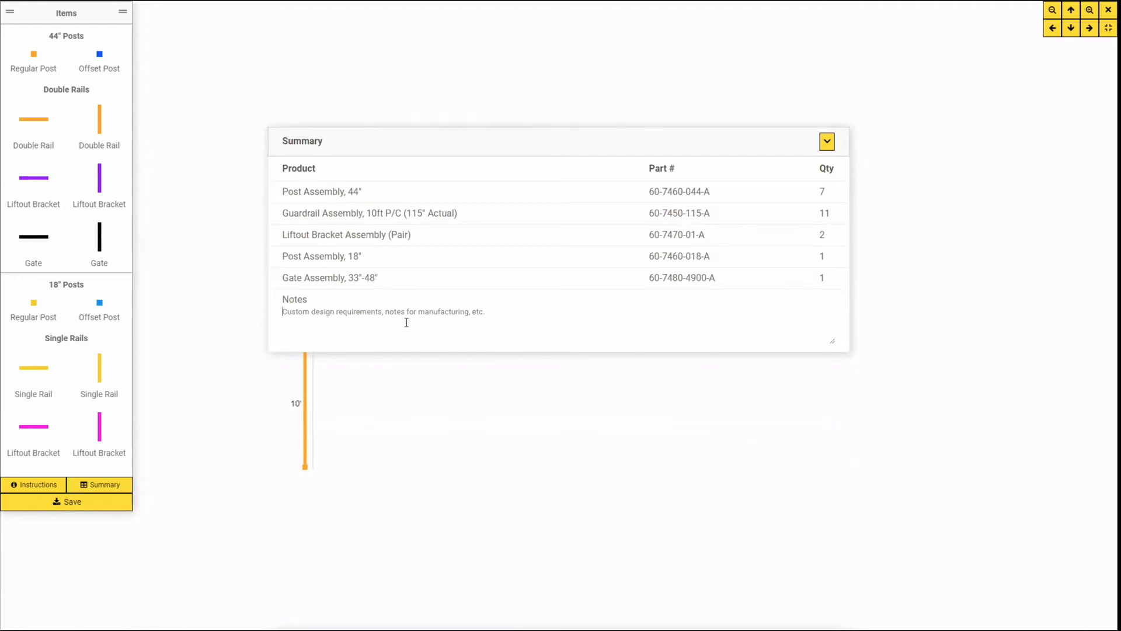
text(Please)
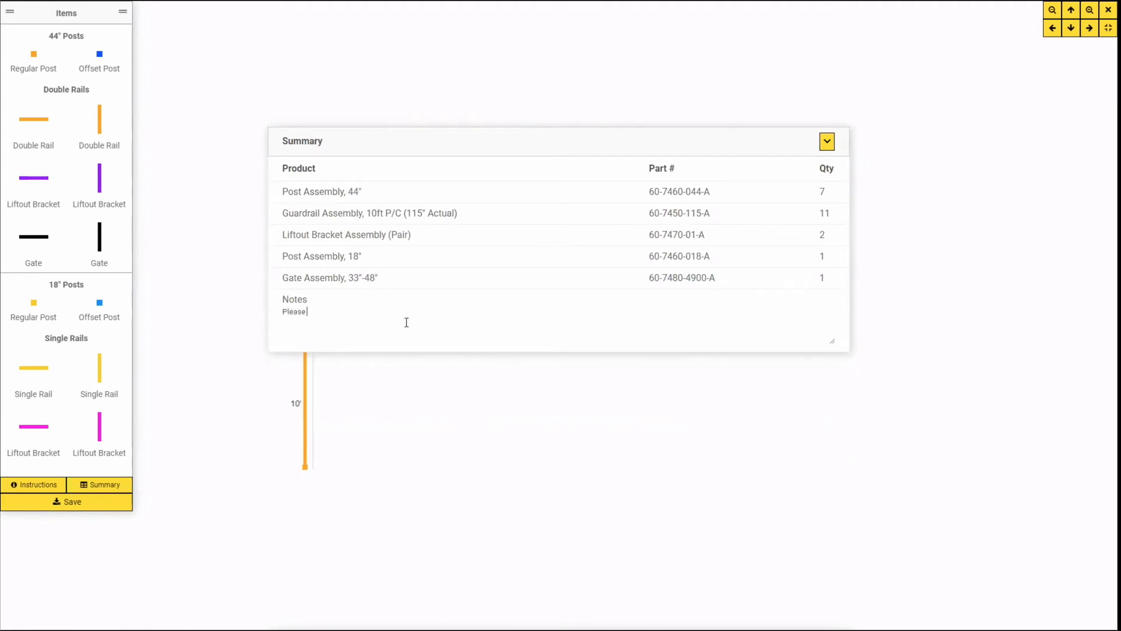
text( check gate size.)
click(827, 140)
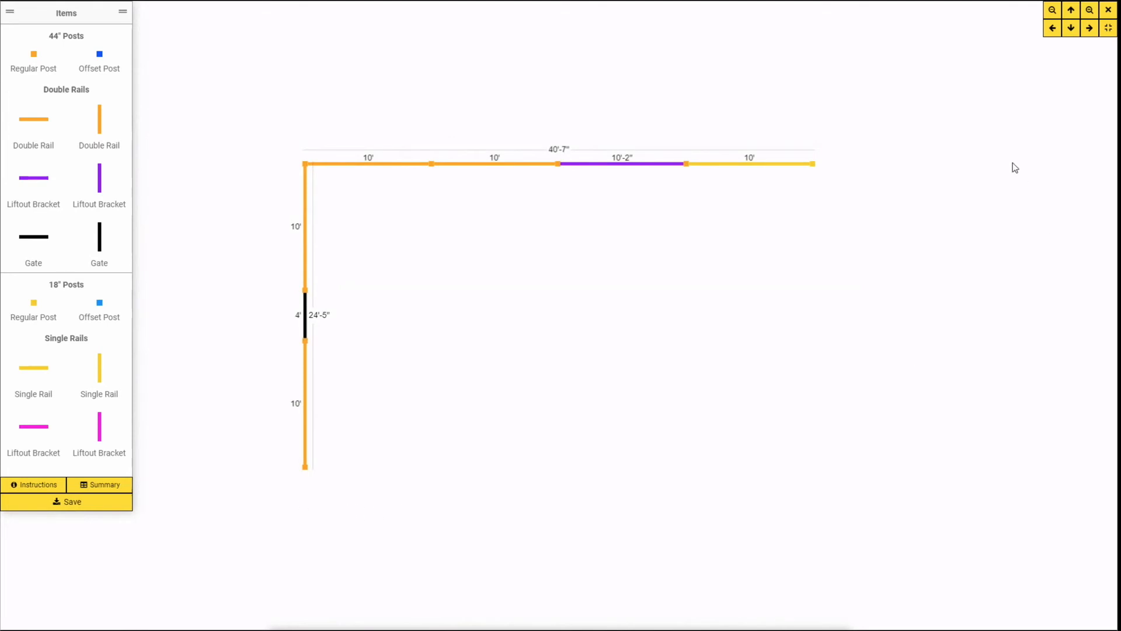
Look over the L-shaped layout by panning the view vertically and horizontally.
click(1072, 28)
click(1072, 28)
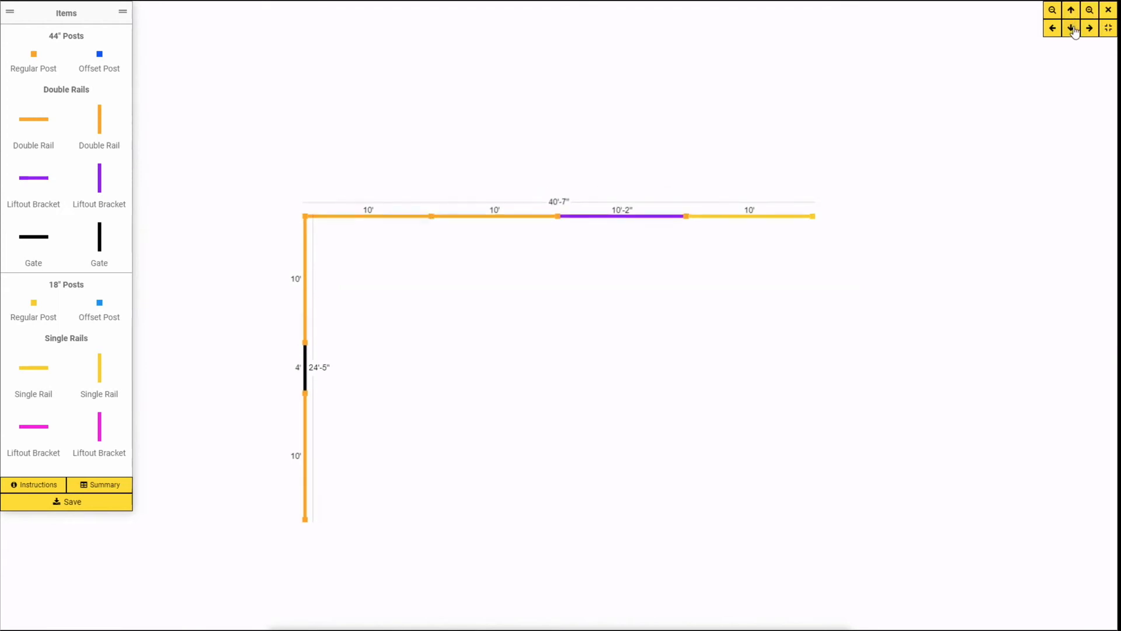
click(1071, 10)
click(1071, 10)
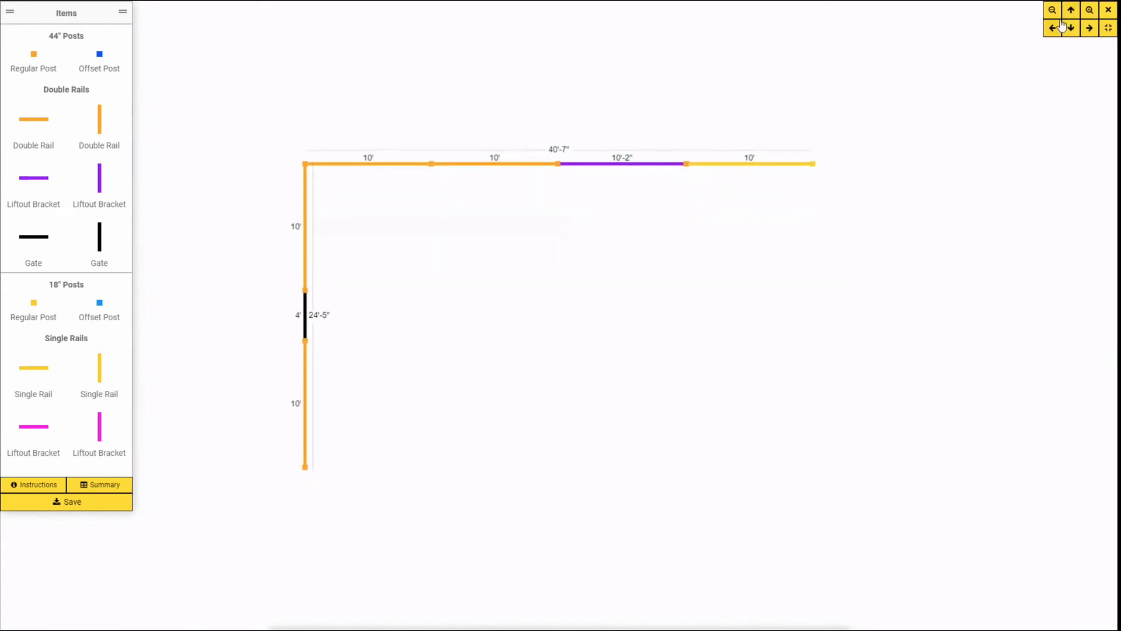
click(1062, 26)
click(1062, 26)
click(1089, 29)
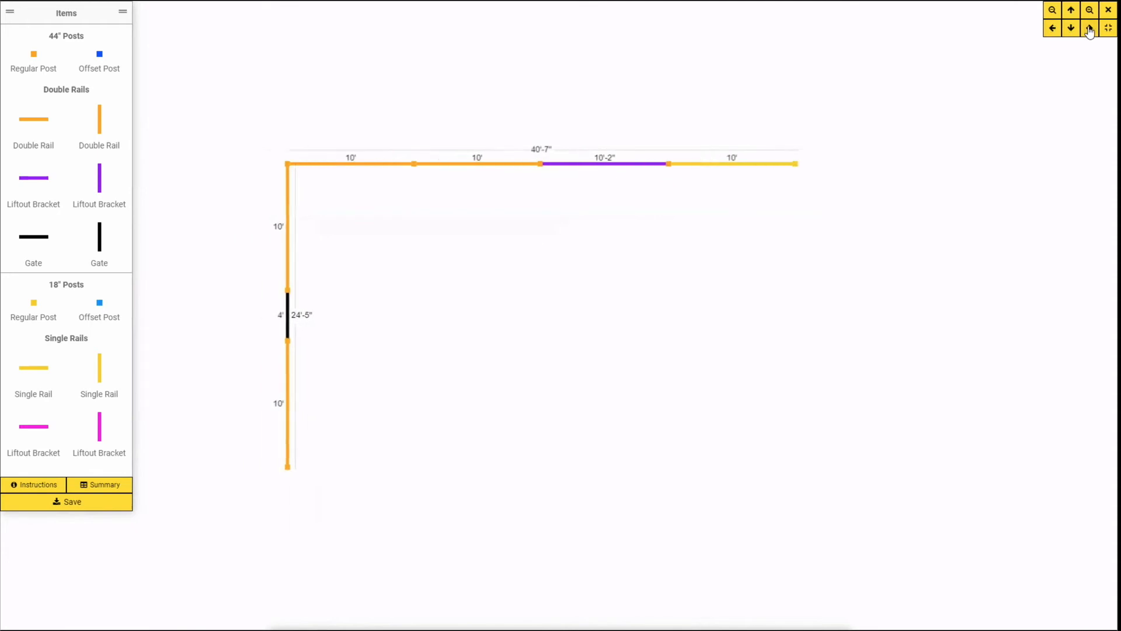
click(1089, 30)
click(1090, 29)
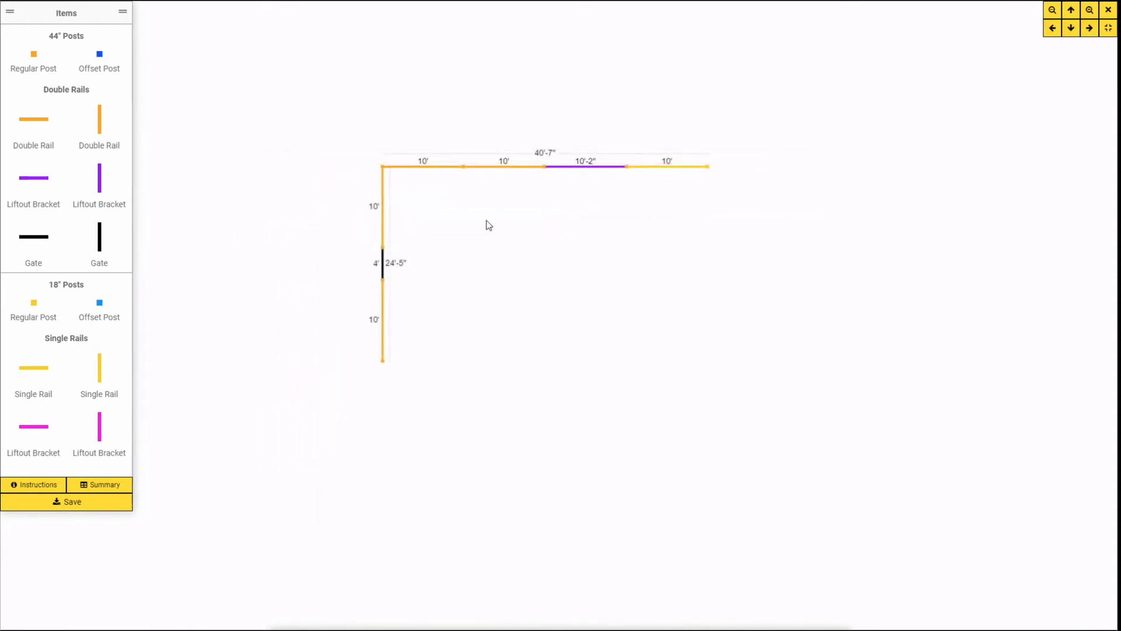
mouse_move(489, 226)
mouse_down()
mouse_move(643, 220)
mouse_move(436, 218)
mouse_move(538, 221)
mouse_up()
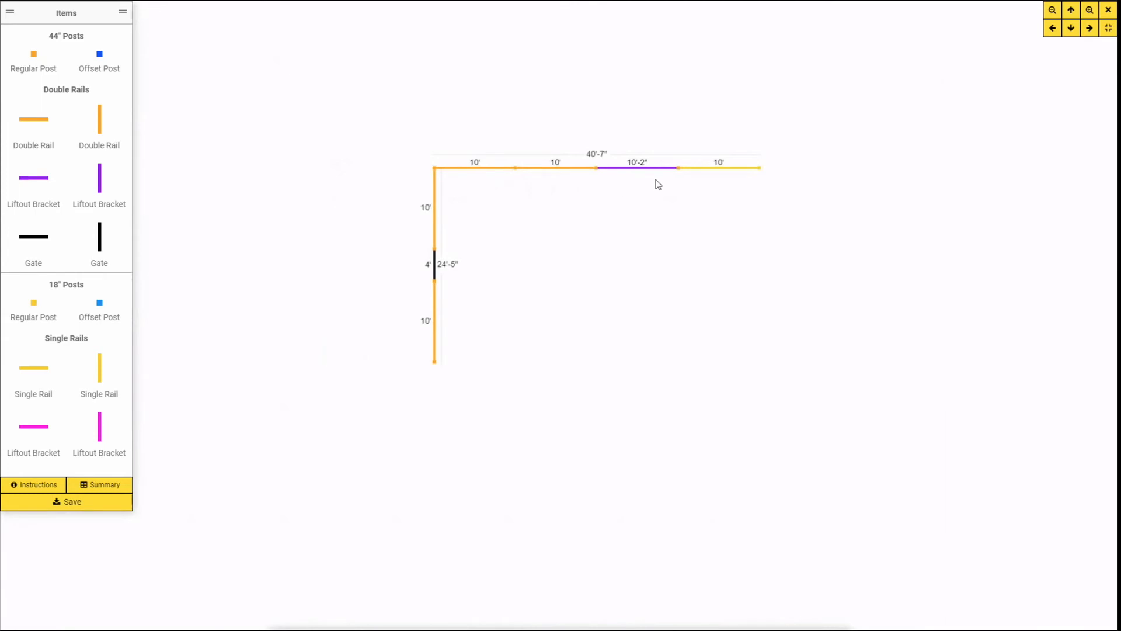
Examine the layout at different zoom levels, and fit the whole layout back into view.
click(1053, 11)
click(1053, 11)
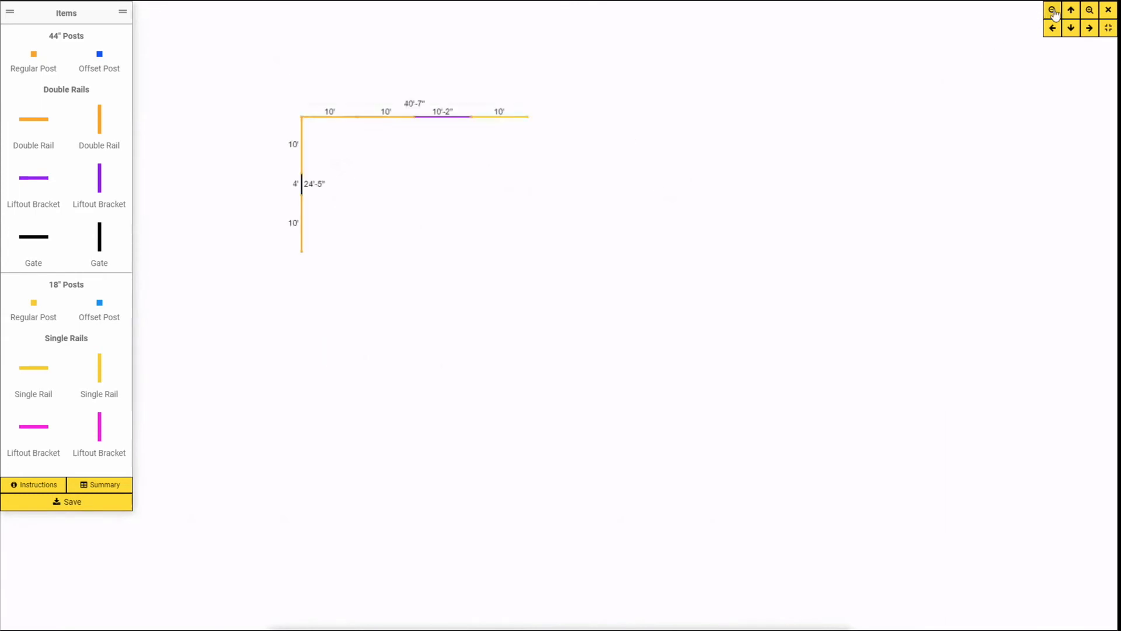
click(1090, 11)
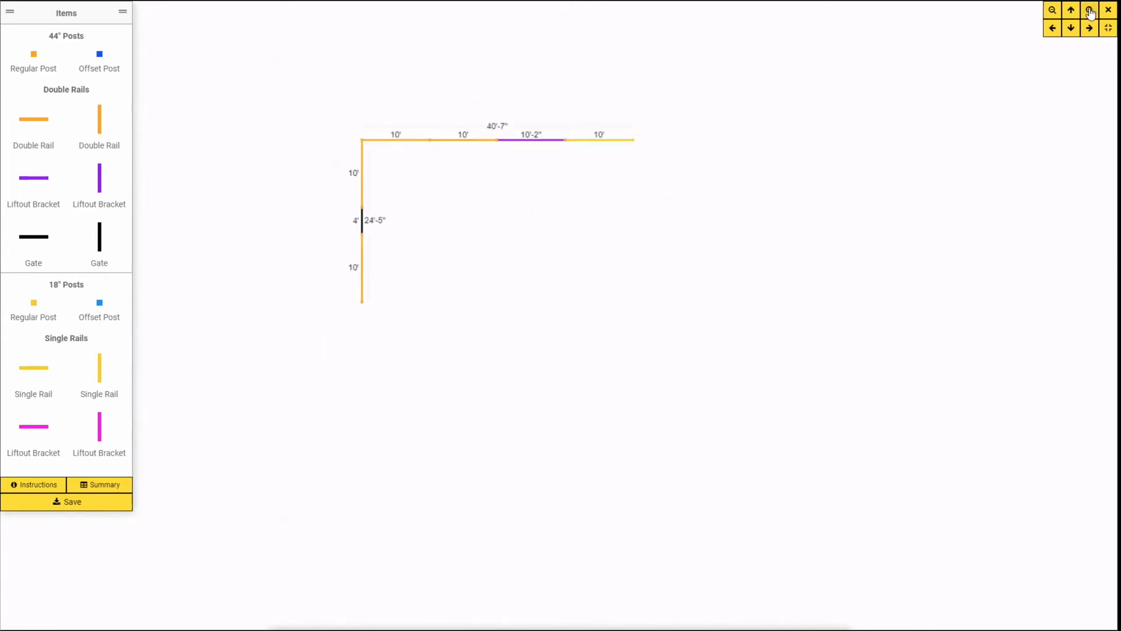
click(1089, 10)
click(1090, 11)
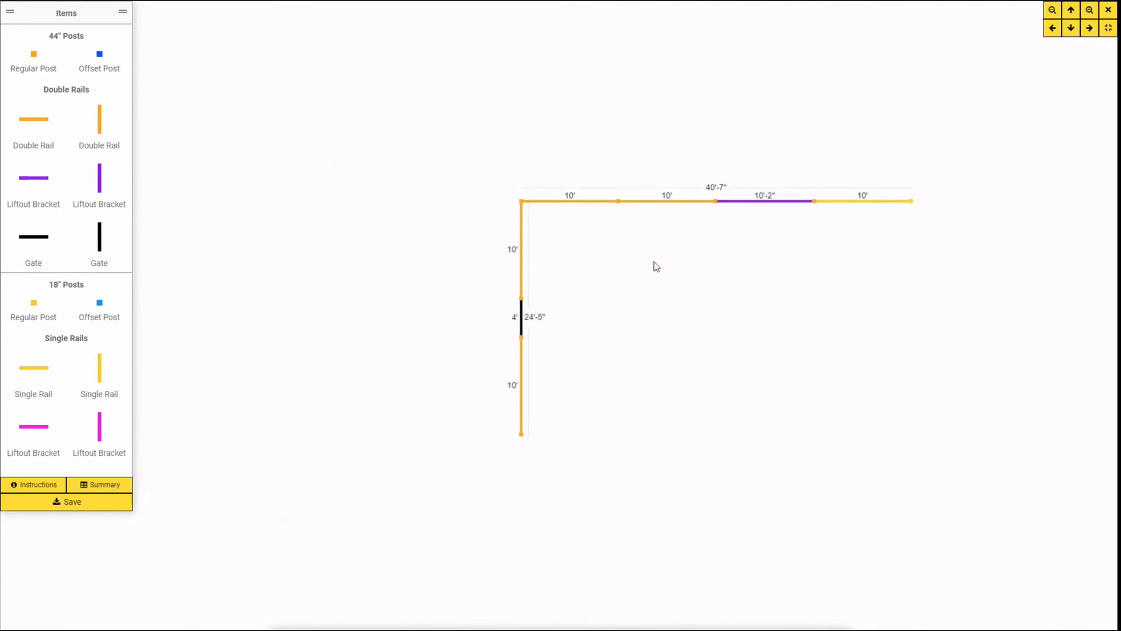
scroll(656, 267, down, 2)
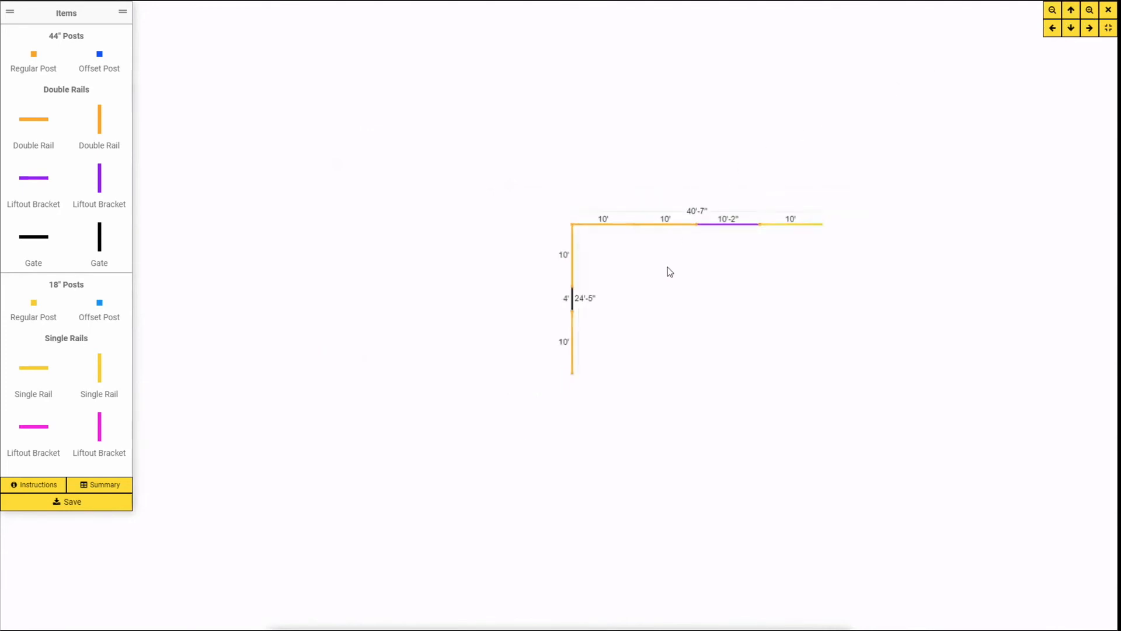
scroll(670, 273, up, 3)
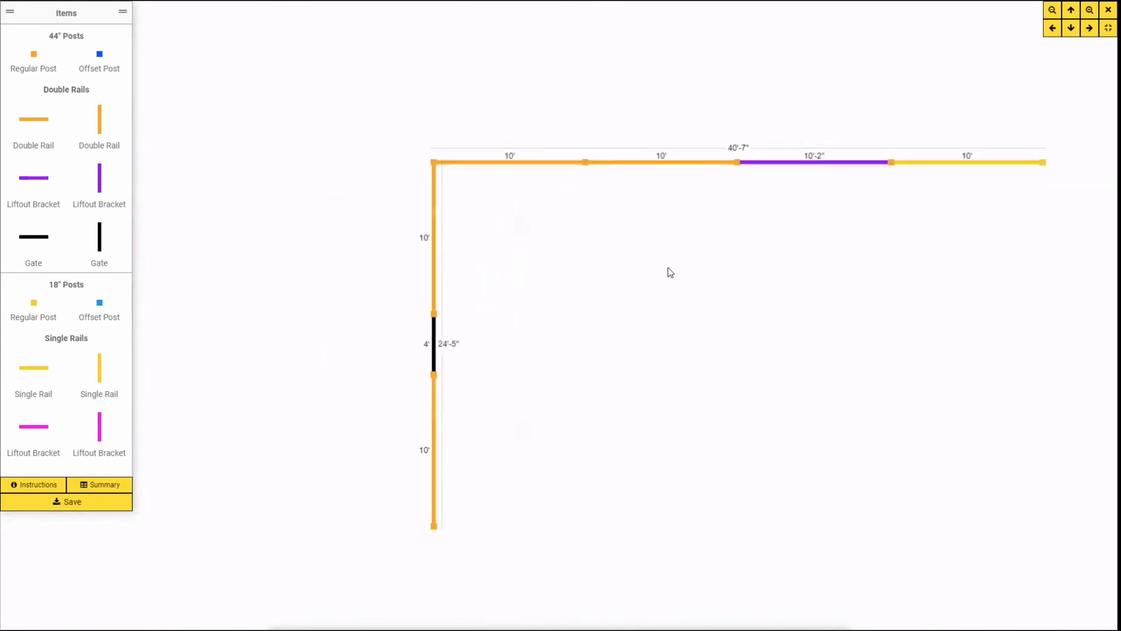
scroll(670, 273, down, 1)
scroll(671, 273, up, 1)
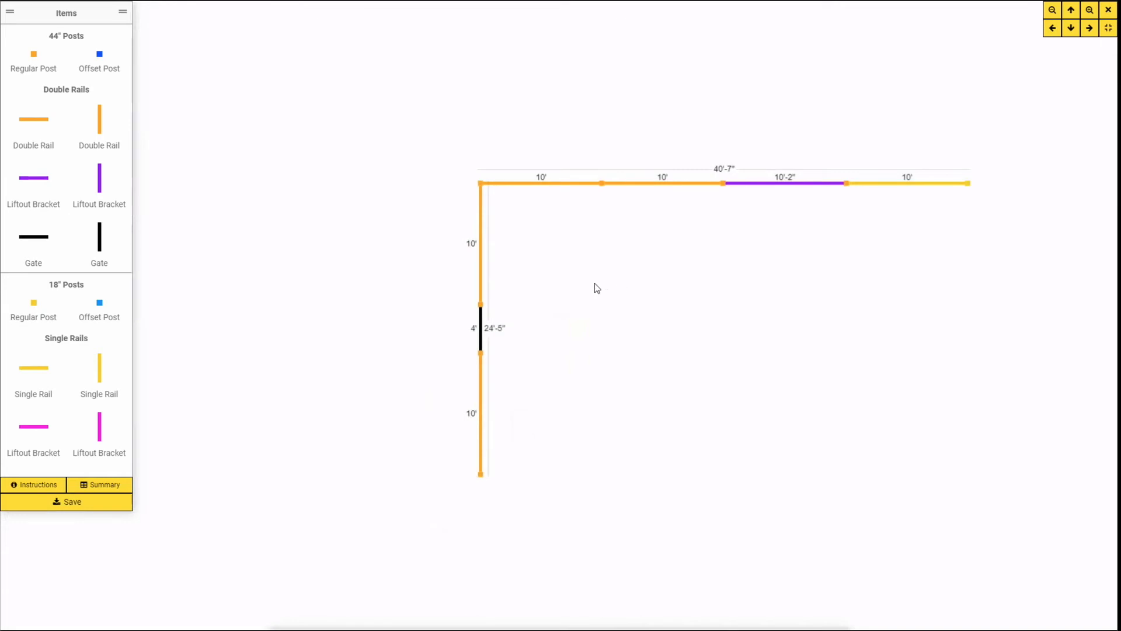
click(1103, 32)
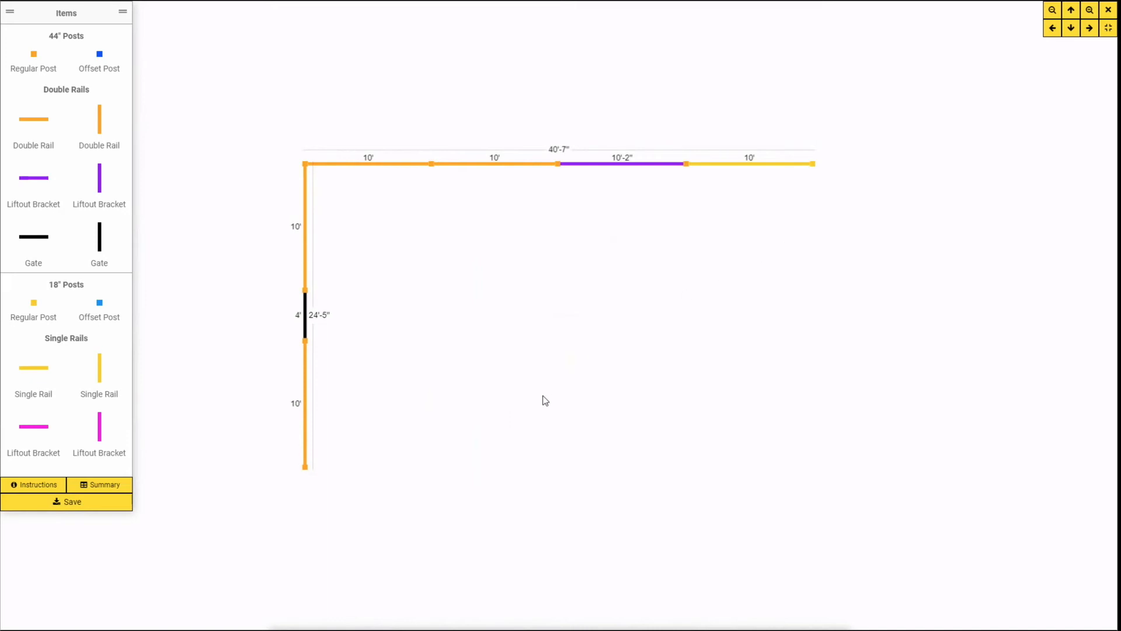
Replace the regular post between the first two 10' double rails of the horizontal run with a 44" offset post.
scroll(450, 373, up, 1)
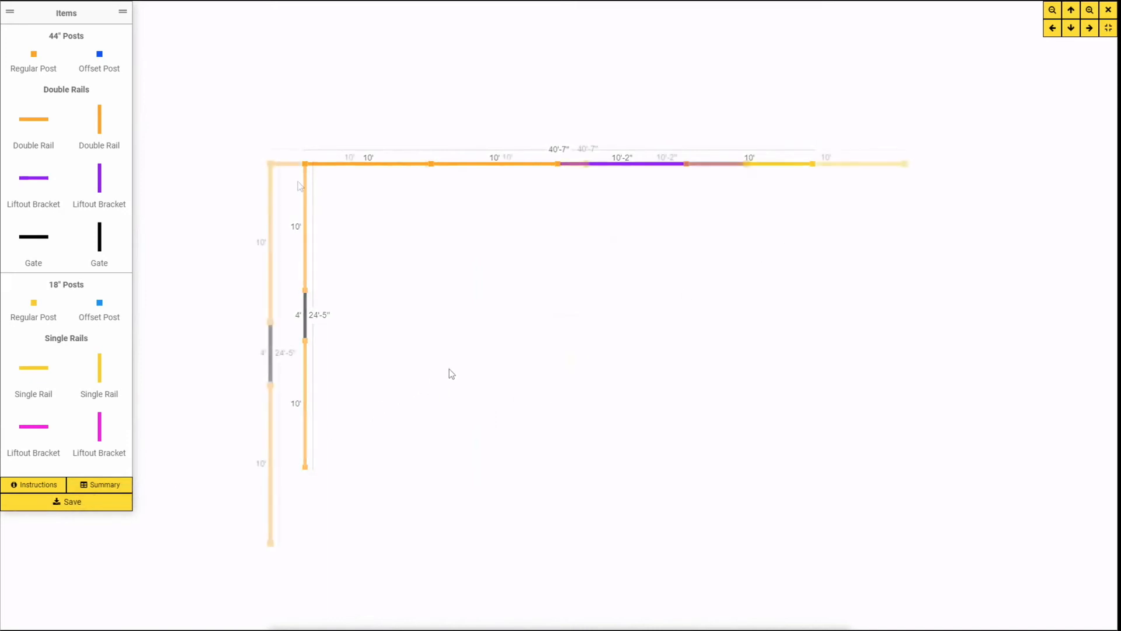
scroll(293, 185, up, 1)
scroll(293, 185, up, 2)
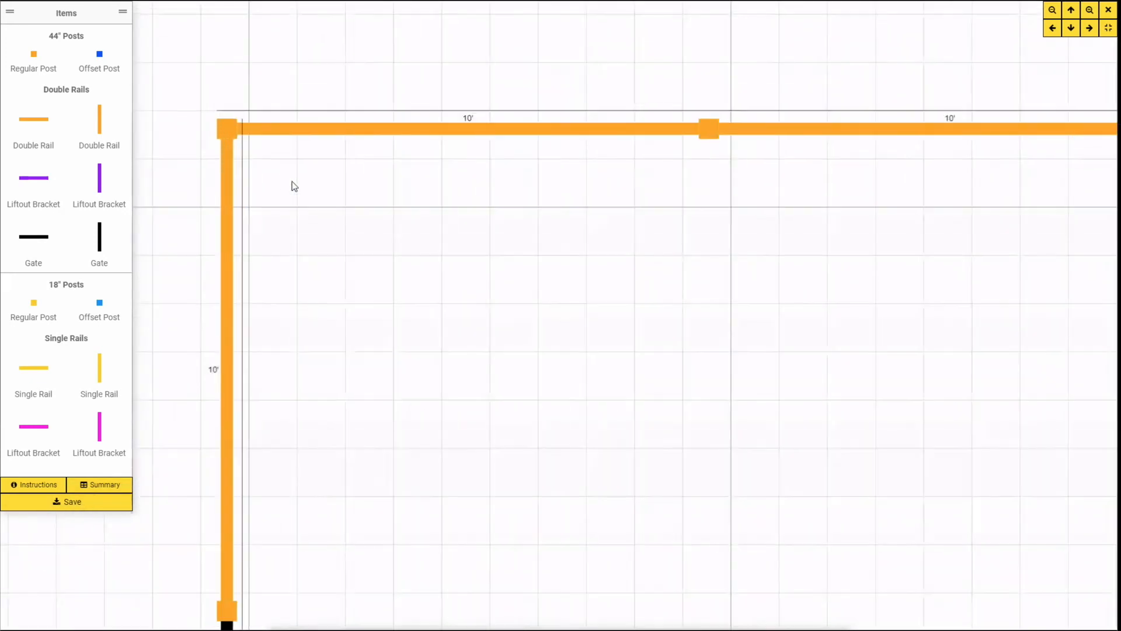
drag(302, 179, 508, 280)
drag(685, 307, 344, 299)
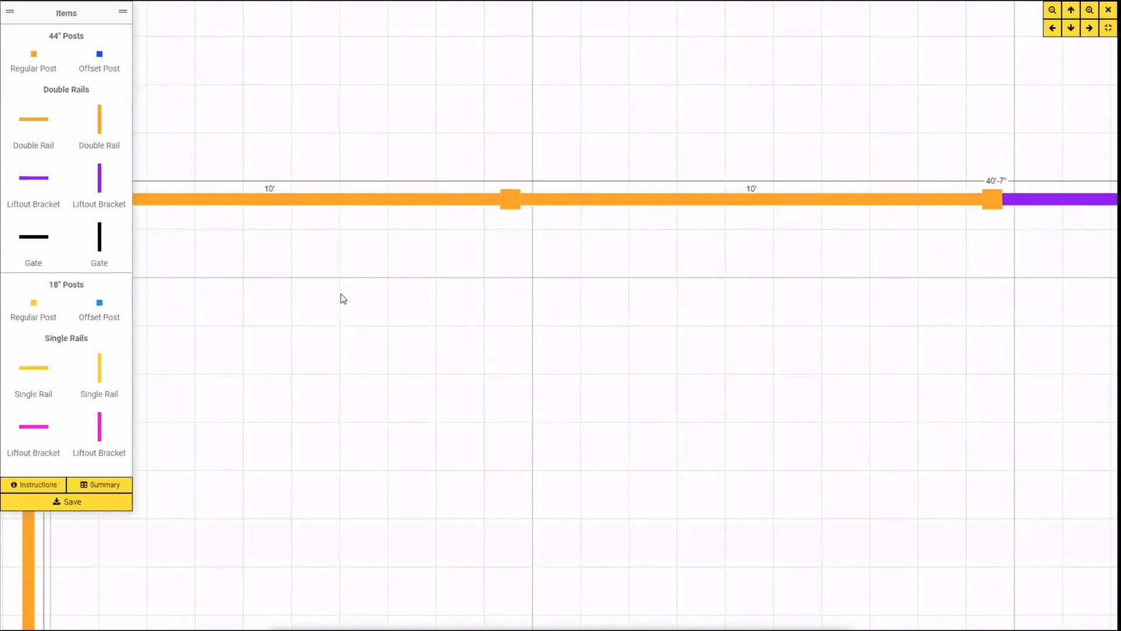
click(505, 201)
key(Delete)
drag(207, 117, 506, 204)
scroll(289, 340, down, 5)
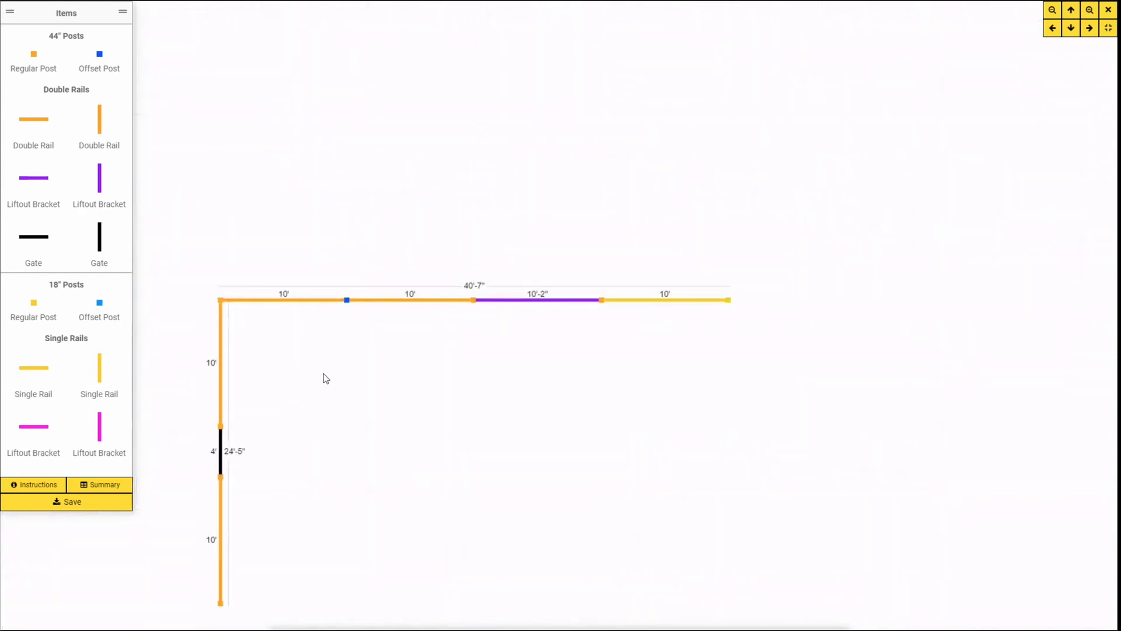
Delete the horizontal run's liftout bracket and single rail sections, and clear all remaining items from the layout.
mouse_move(326, 377)
mouse_down()
mouse_move(388, 333)
mouse_move(397, 248)
mouse_up()
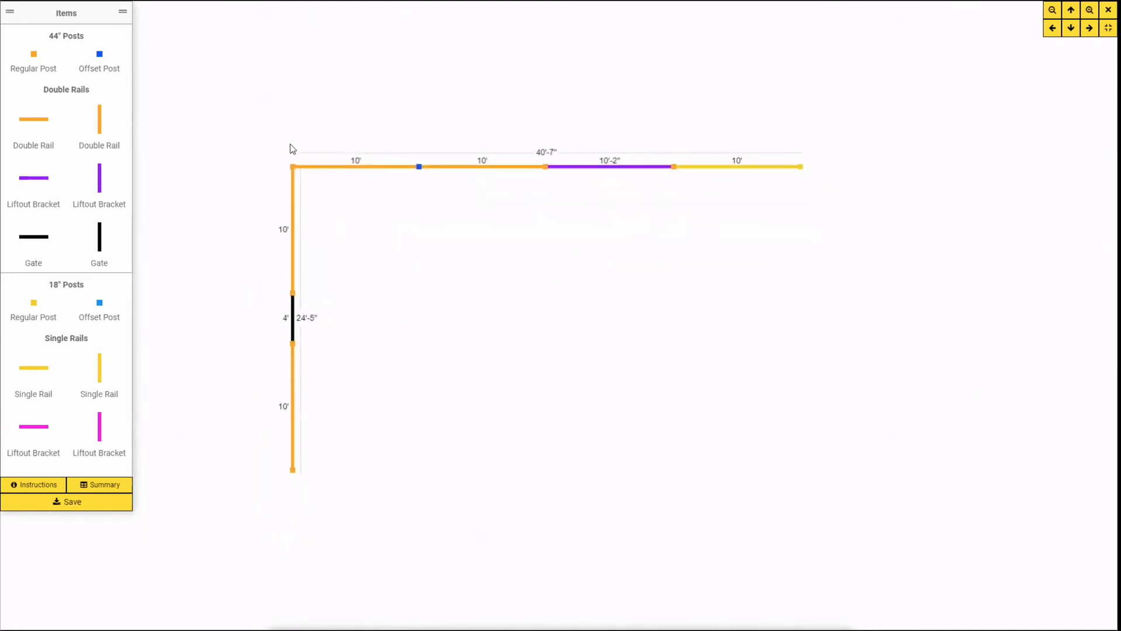
mouse_move(238, 104)
mouse_down()
mouse_move(426, 210)
mouse_move(792, 472)
mouse_move(905, 530)
mouse_up()
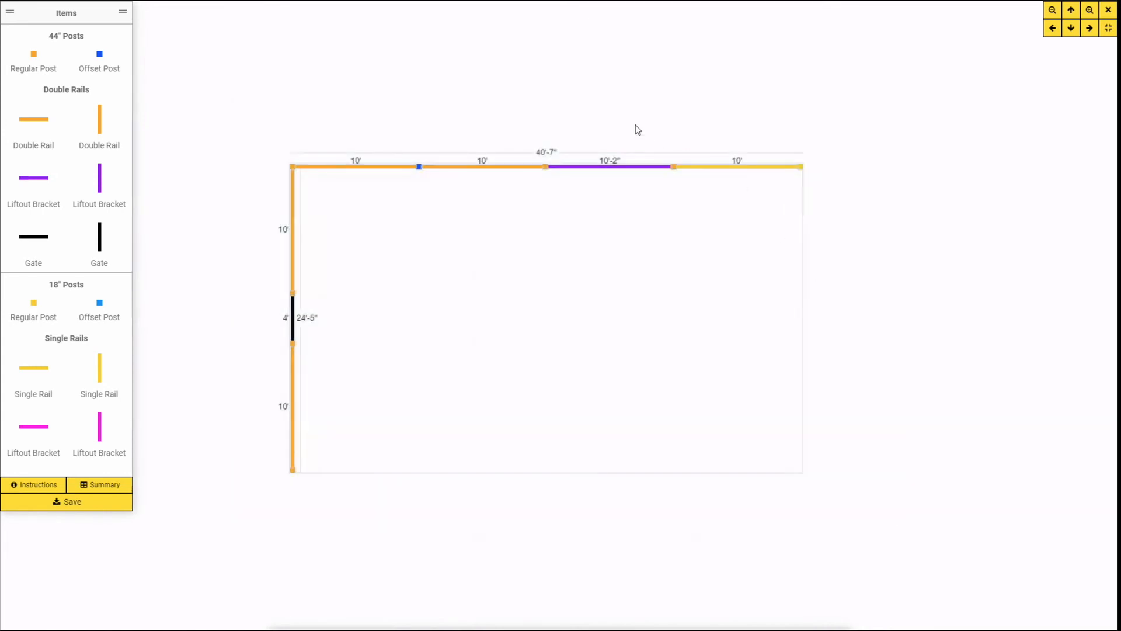
mouse_move(636, 125)
mouse_down()
mouse_move(783, 221)
mouse_move(822, 229)
mouse_up()
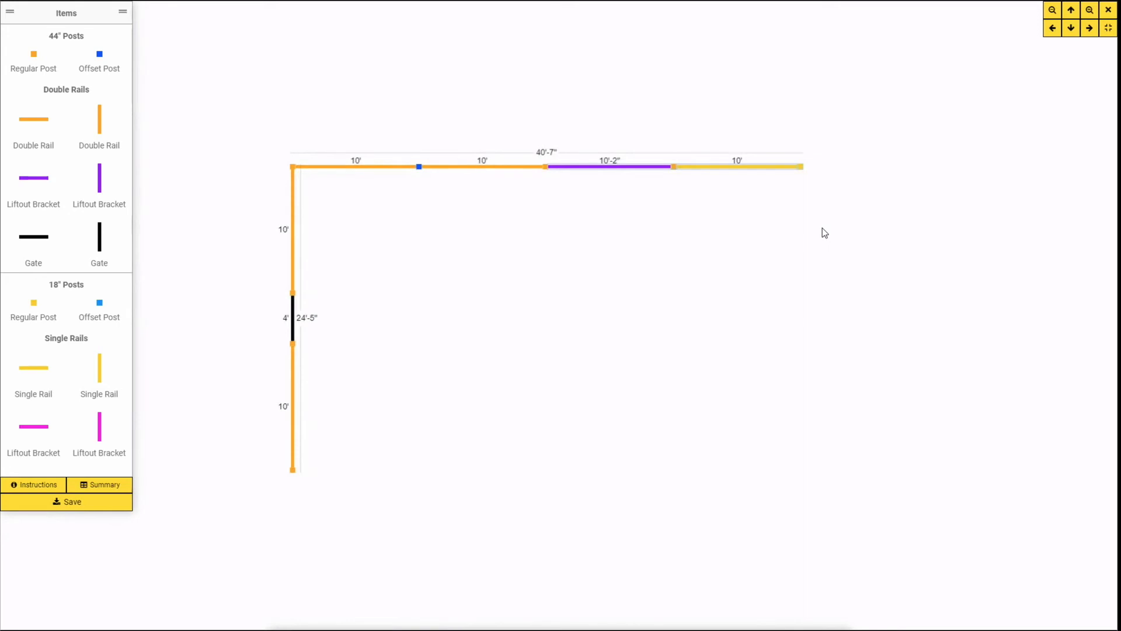
key(Delete)
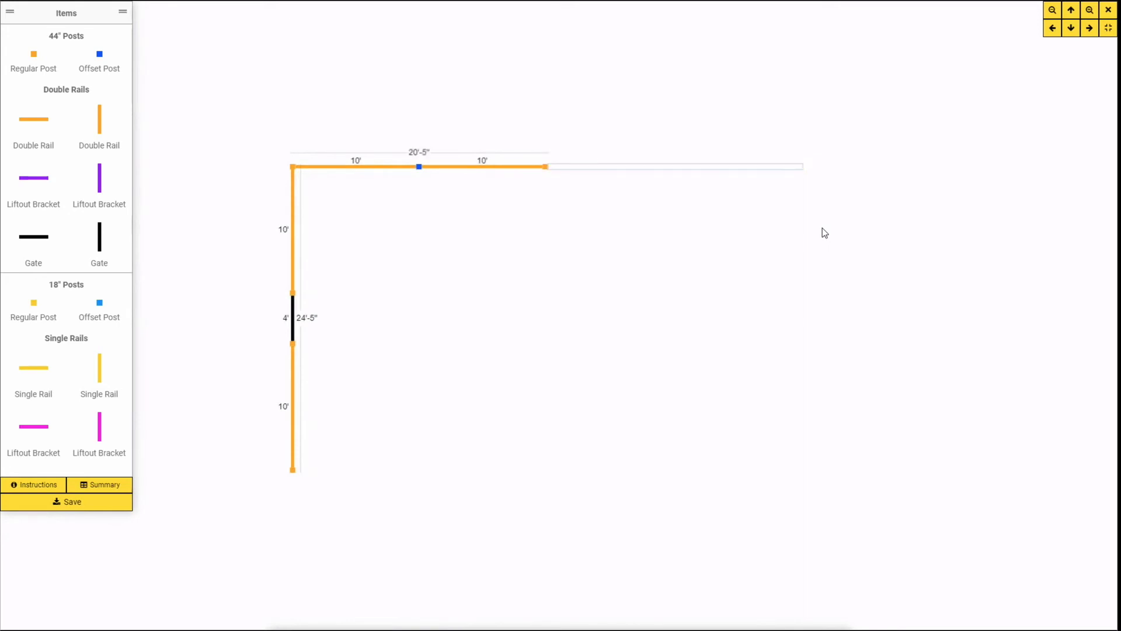
drag(230, 113, 874, 557)
key(Delete)
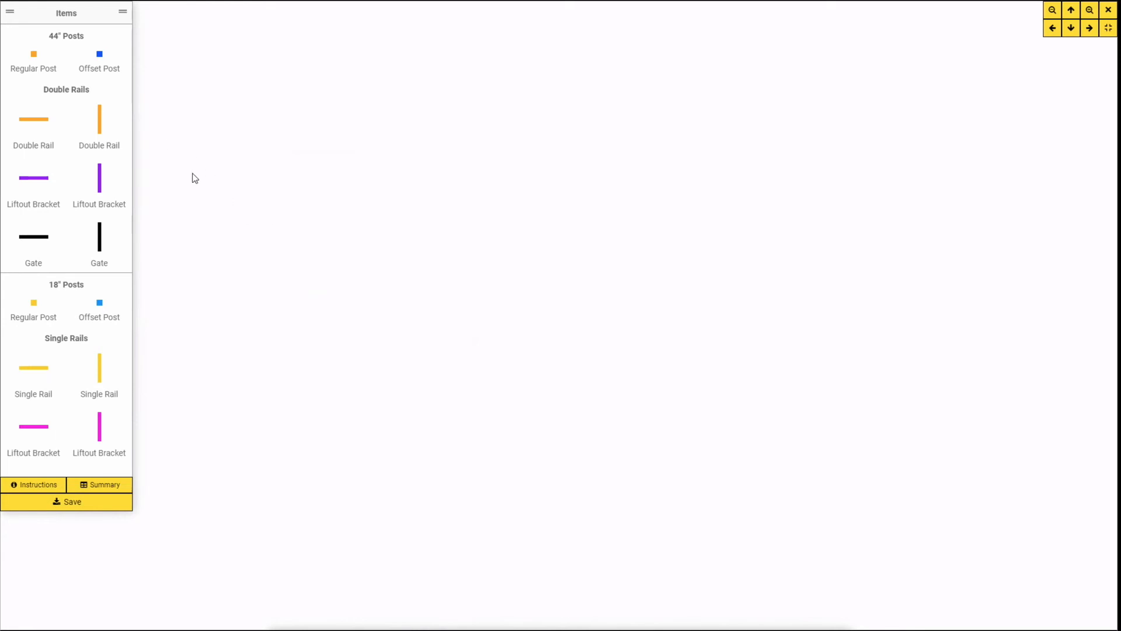
Place a 44" regular post and extend a horizontal double rail run from it with a 10' and a 3' section.
drag(34, 63, 242, 150)
click(240, 149)
click(258, 148)
drag(264, 150, 414, 150)
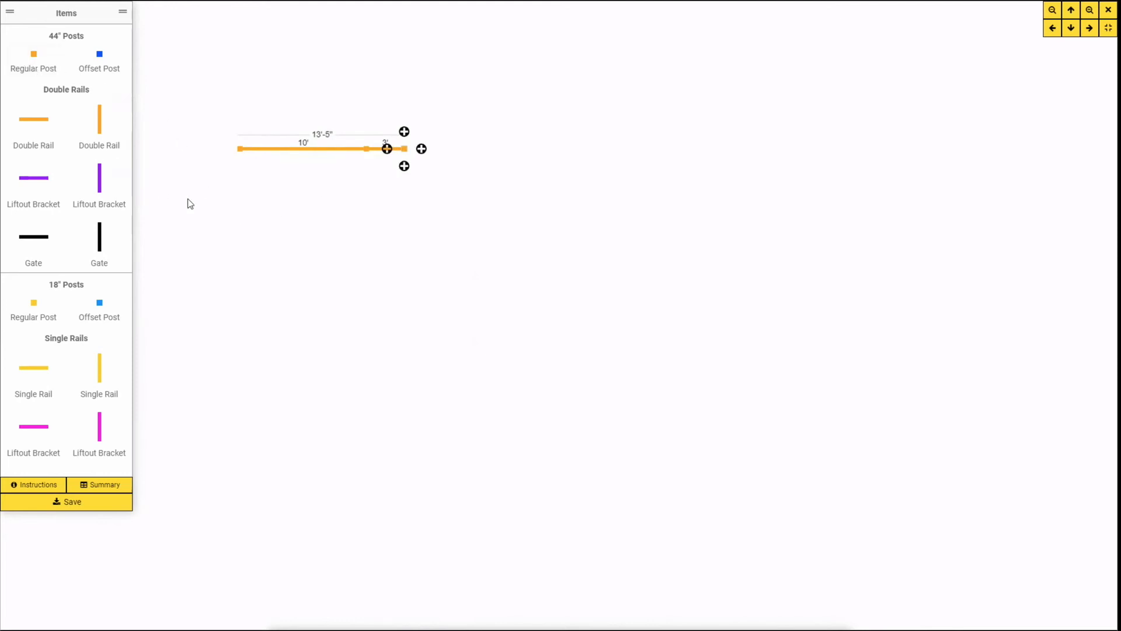
Below the first run, build a horizontal double rail run from a regular post with six 10' sections, one 7' section and an end post.
drag(33, 58, 236, 242)
click(256, 241)
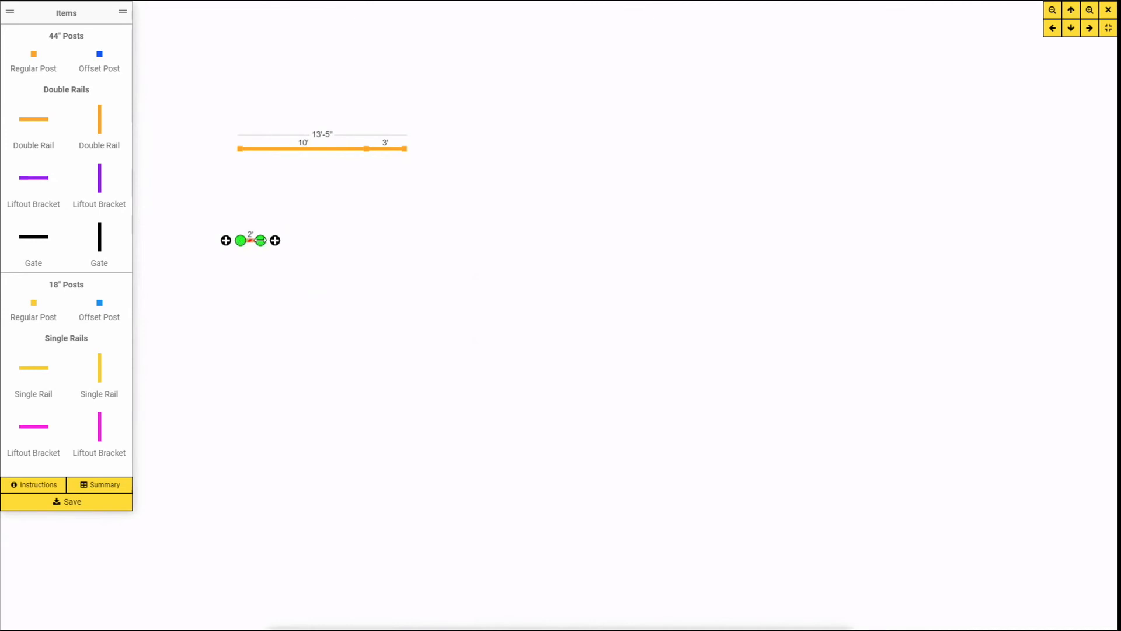
drag(260, 240, 1080, 240)
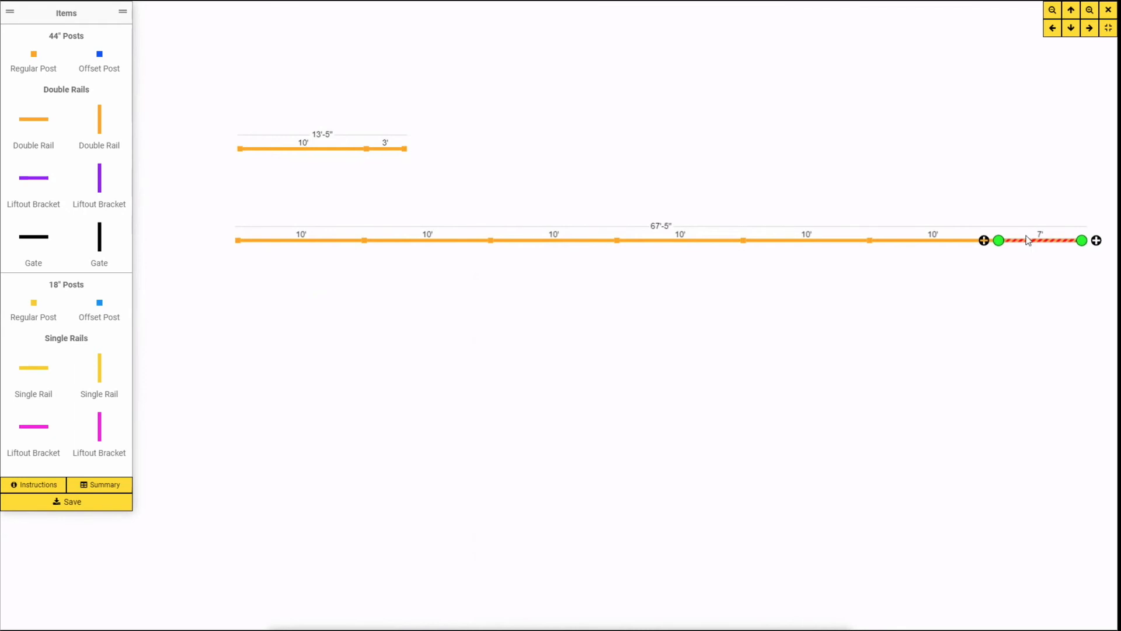
click(1095, 240)
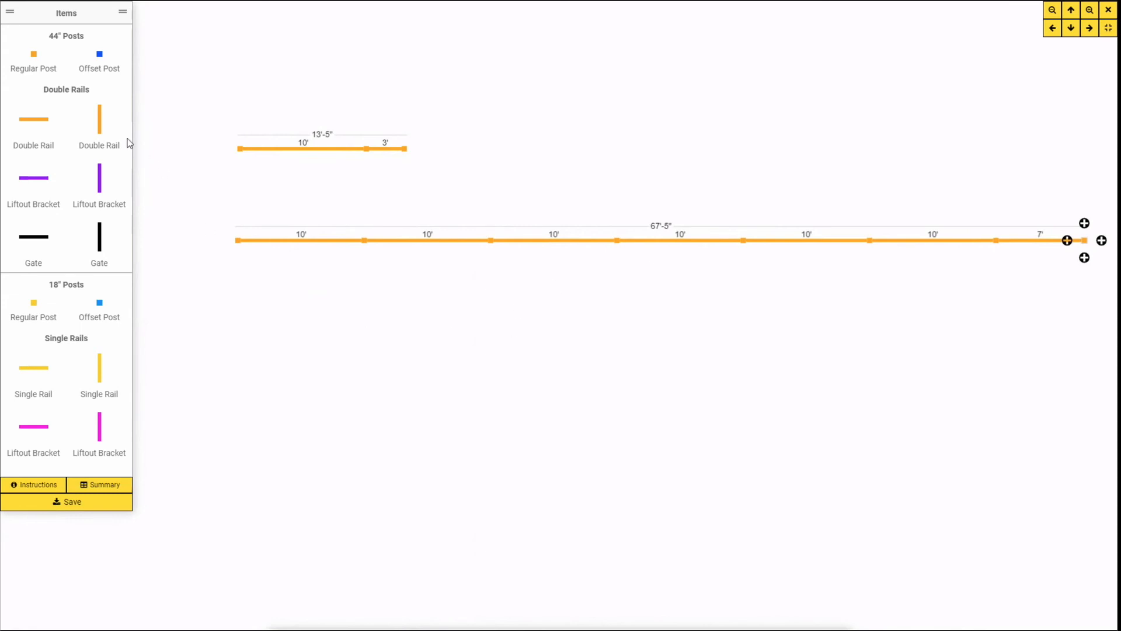
Place a third regular post below the second run and extend a horizontal double rail from it, setting its size to 2400 inches.
drag(33, 58, 233, 333)
click(236, 335)
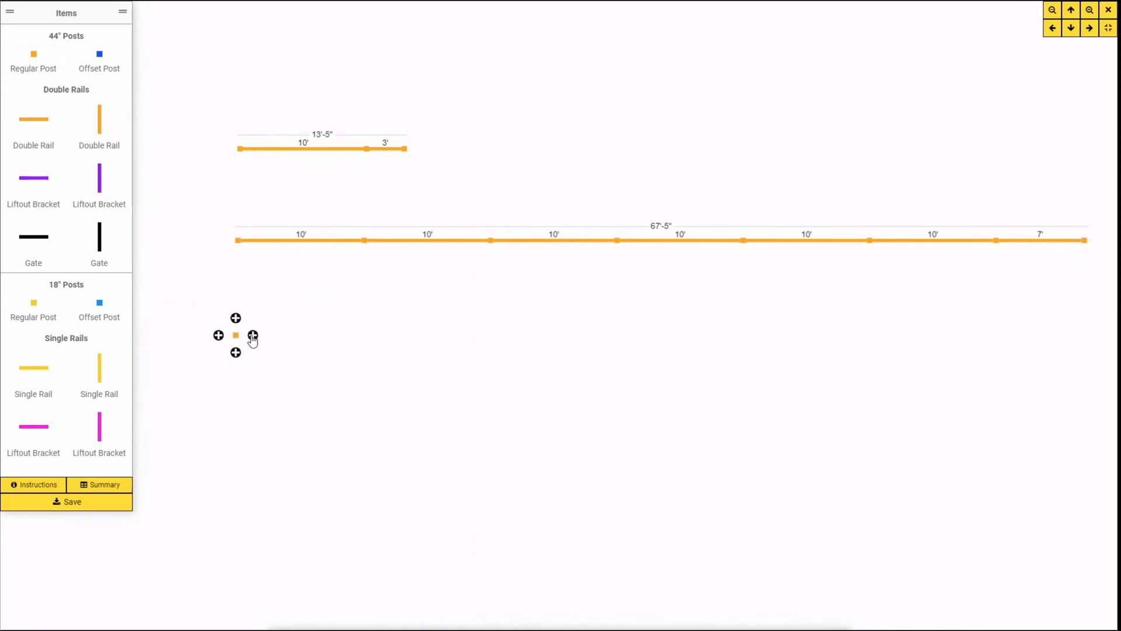
click(250, 335)
click(249, 335)
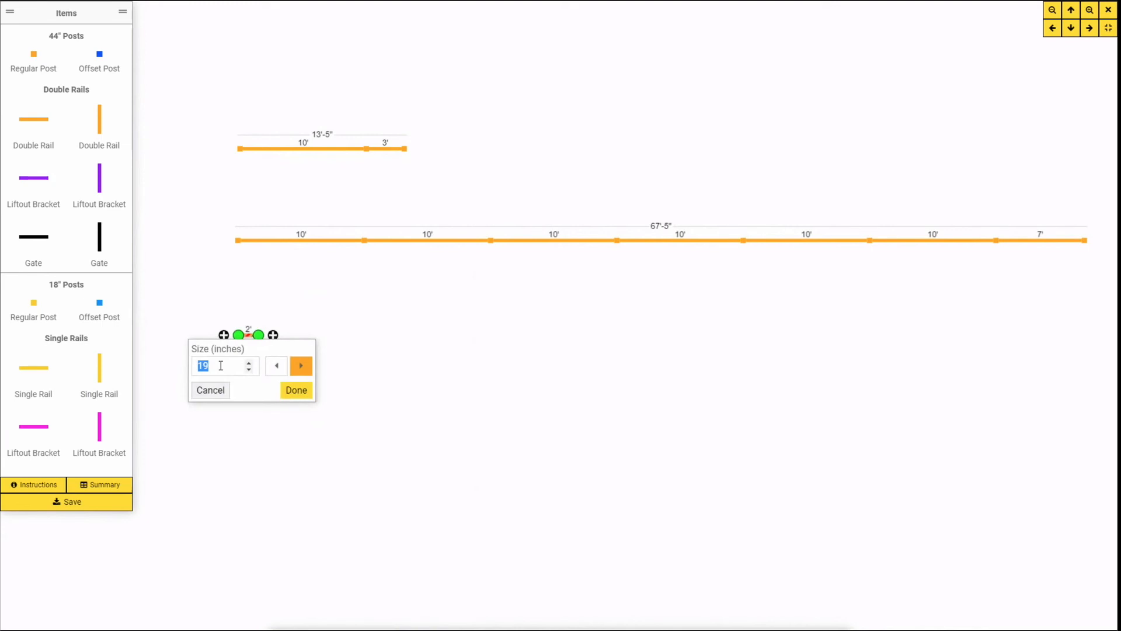
text(2400)
click(295, 391)
click(295, 390)
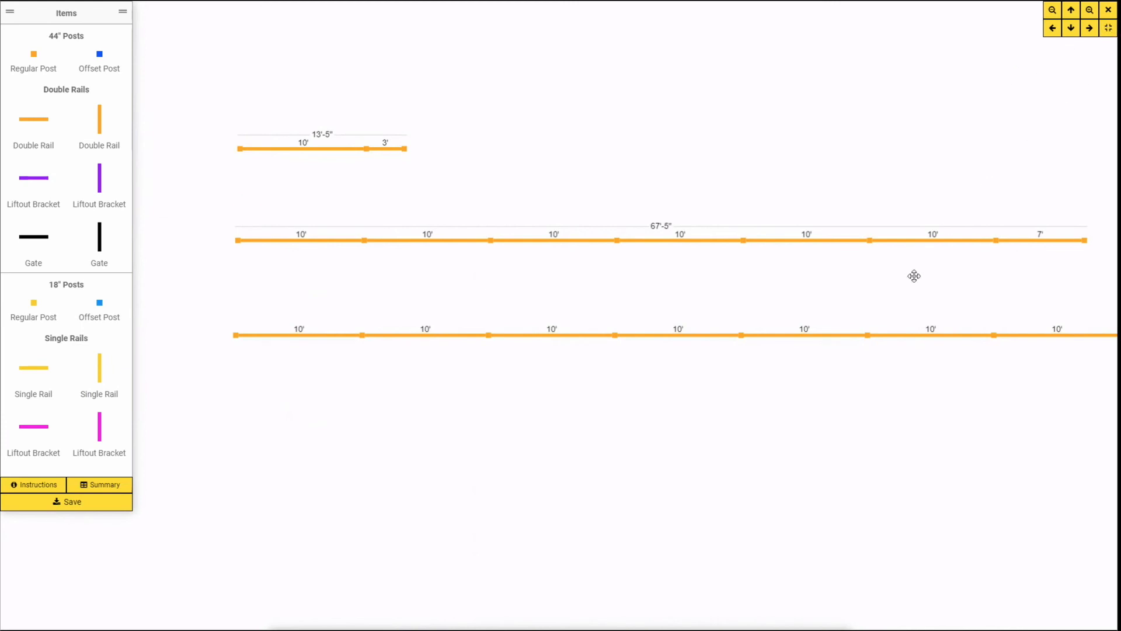
Add the missing end post to the last 2'-5" rail of the 2400-inch run.
scroll(869, 380, down, 5)
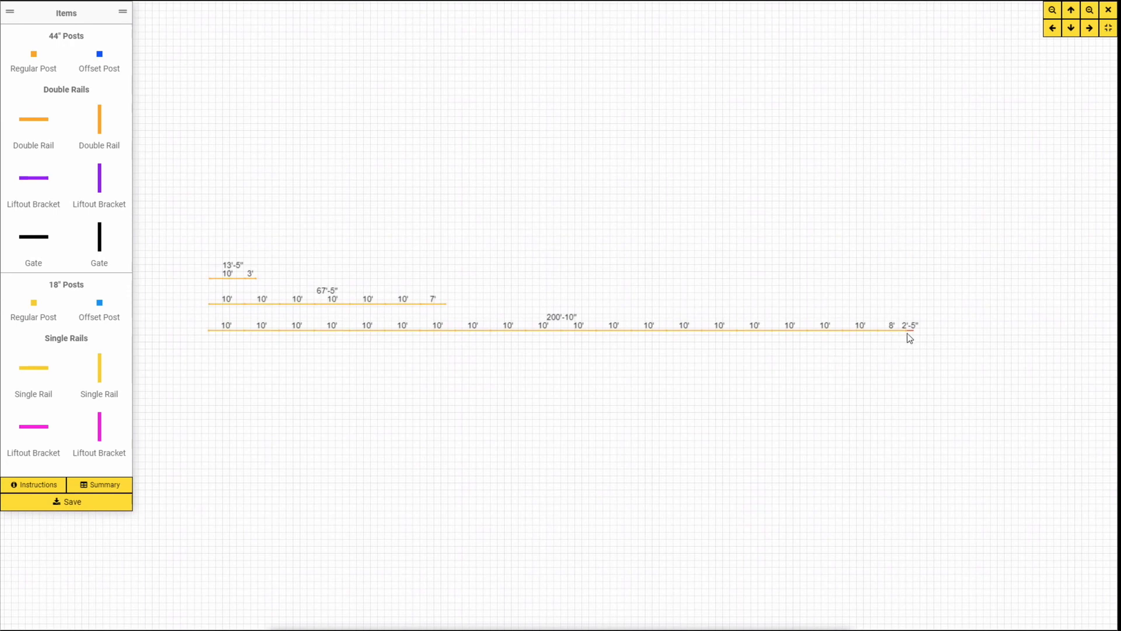
scroll(919, 336, up, 3)
scroll(920, 336, up, 4)
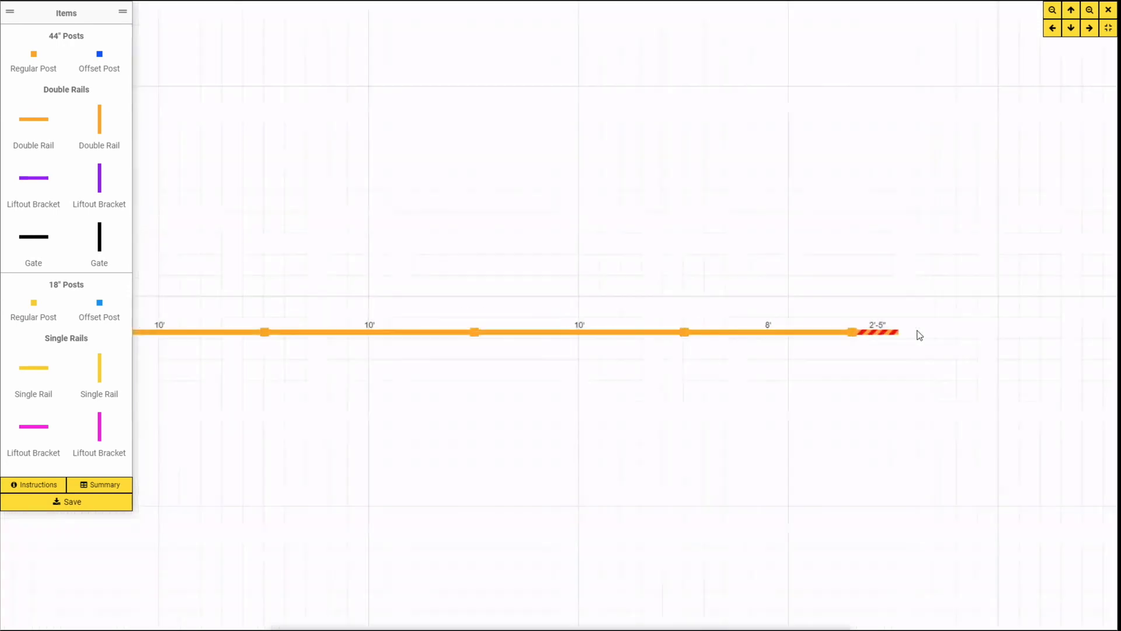
click(879, 332)
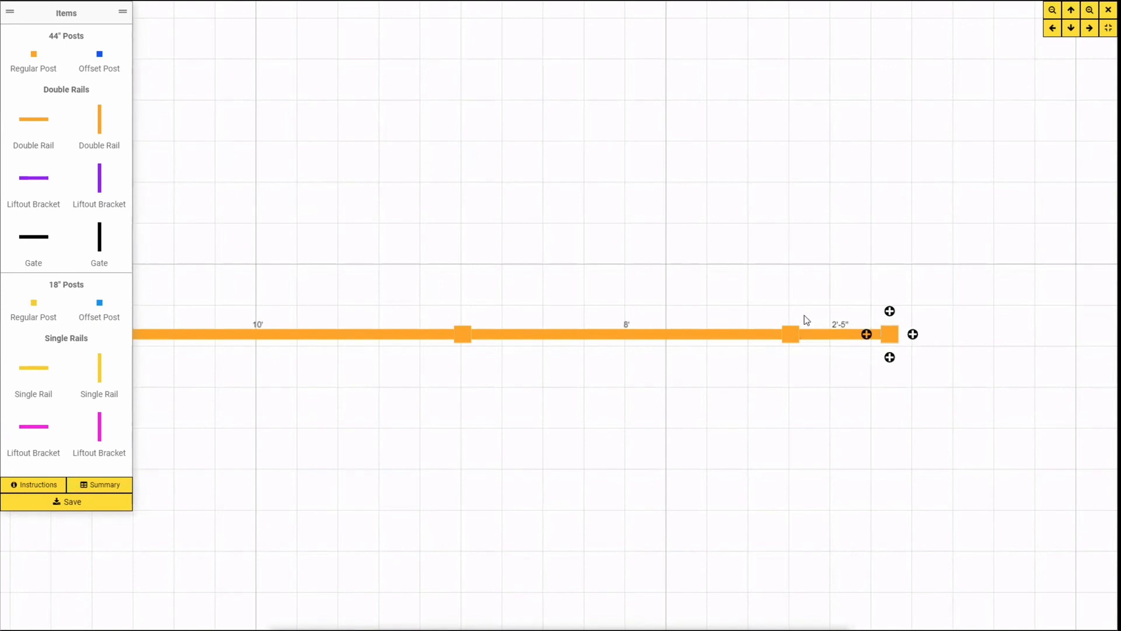
Fit all three runs into view and open the layout tool's instructions.
click(1105, 30)
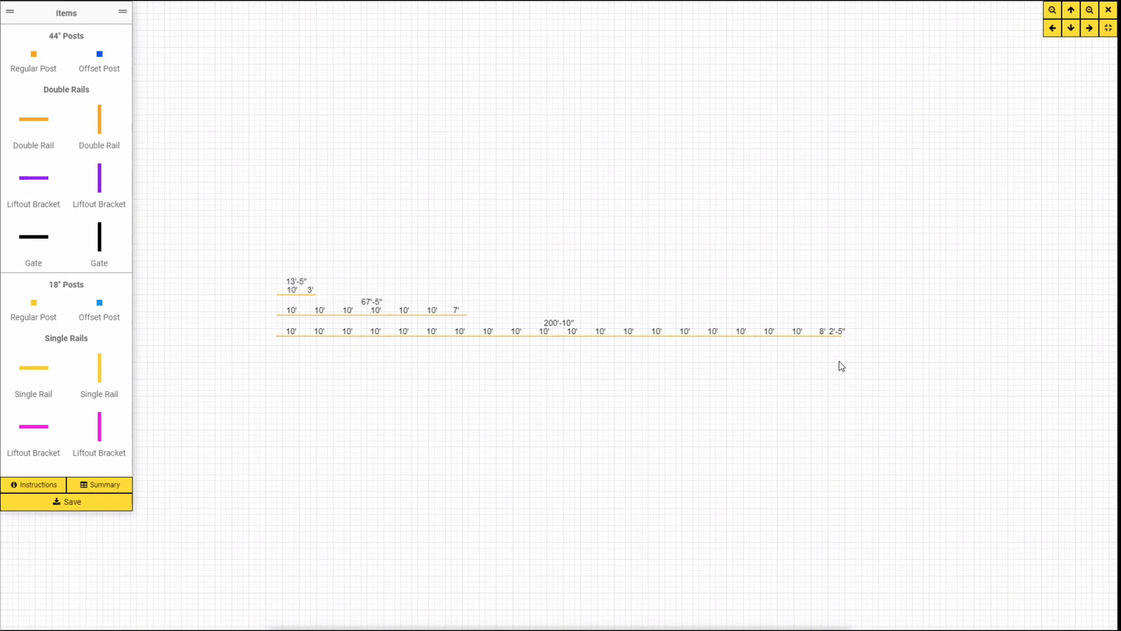
click(50, 485)
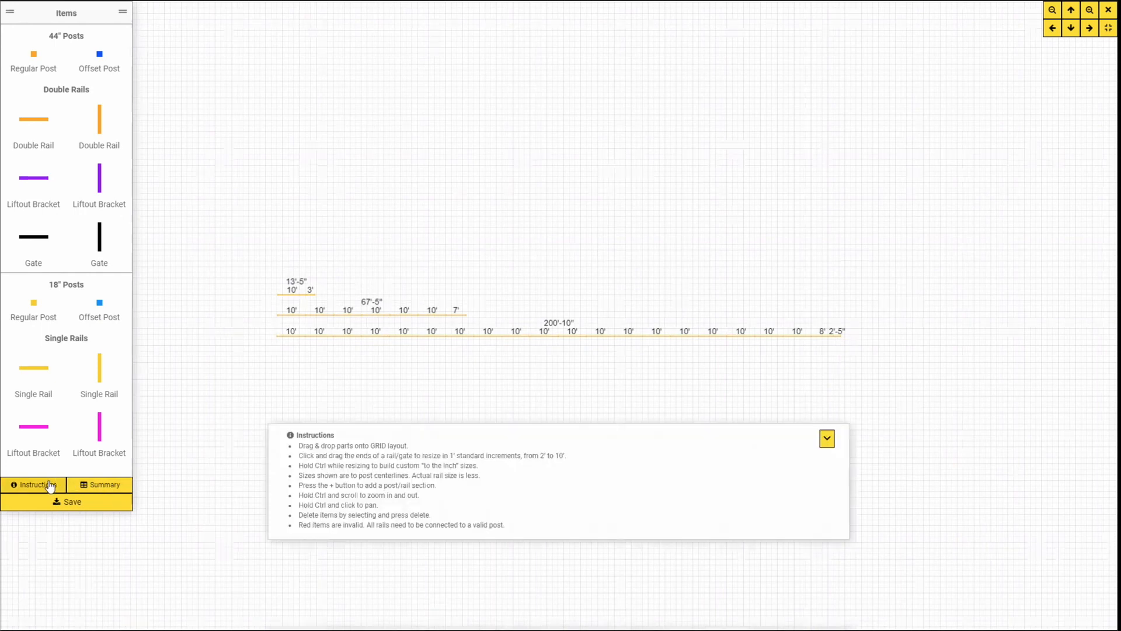